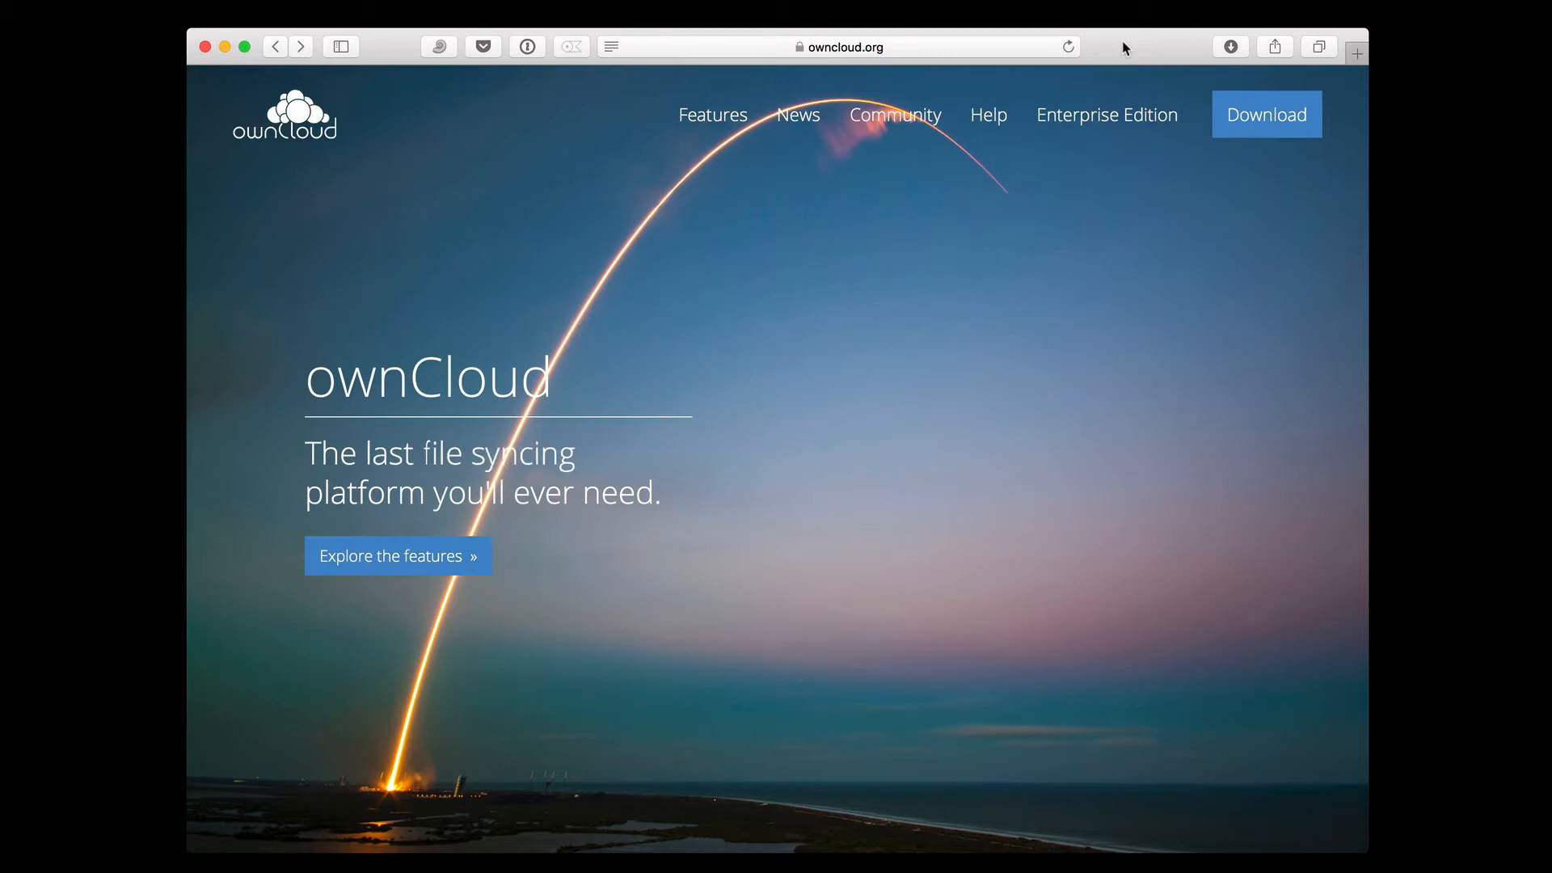
Step: Open the ownCloud download page and review the server, desktop client and mobile app downloads, returning to the MacOS desktop client
{"action": "left_click", "coordinate": [1251, 117]}
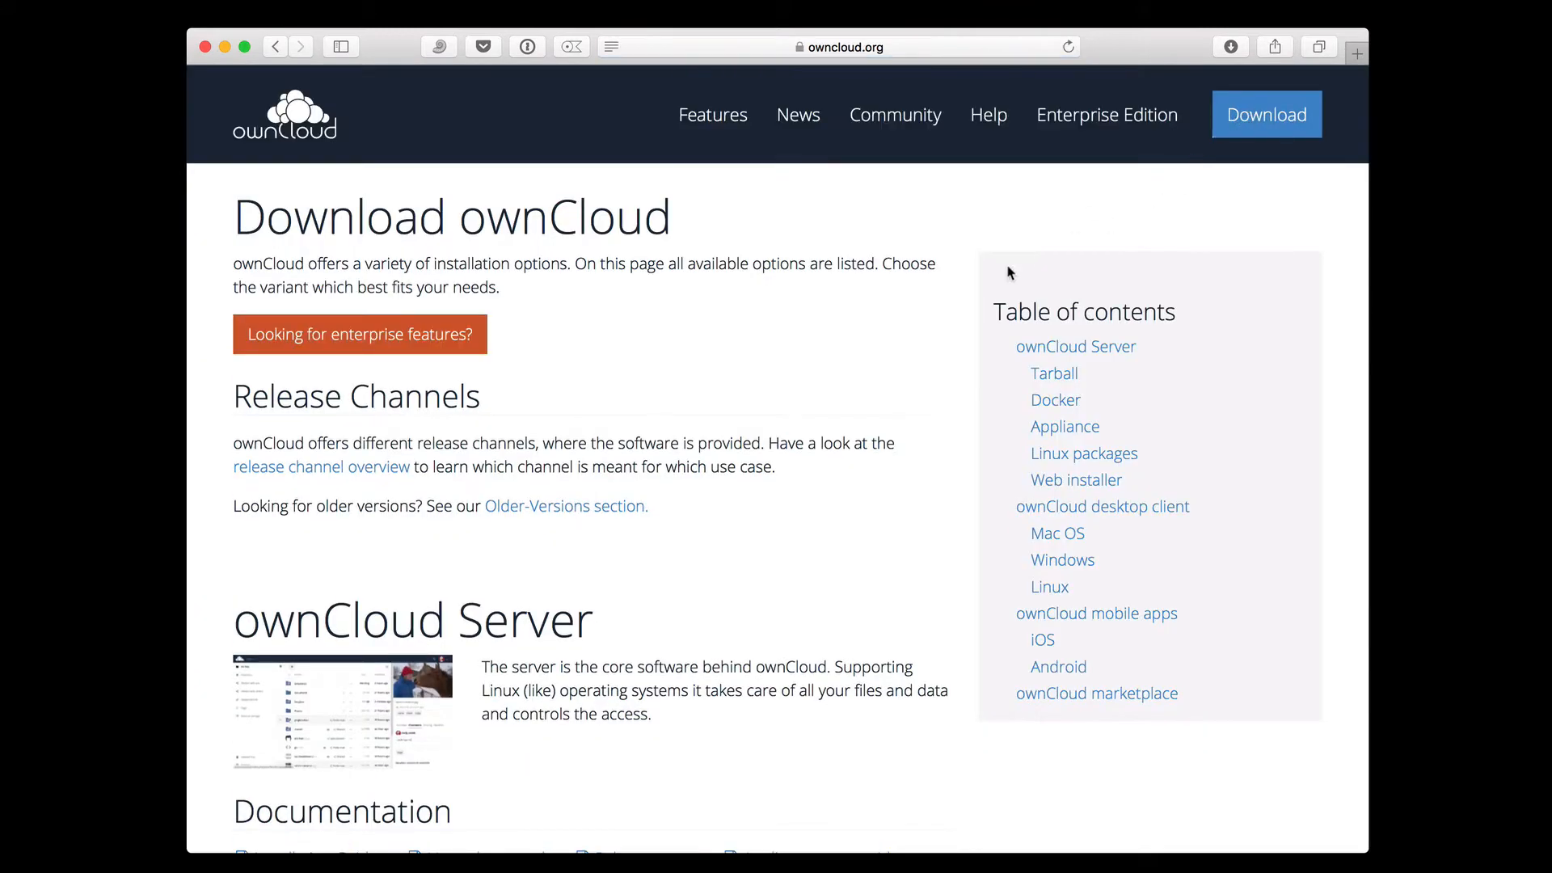
{"action": "scroll", "coordinate": [736, 448], "scroll_direction": "down", "scroll_amount": 5}
{"action": "scroll", "coordinate": [737, 448], "scroll_direction": "down", "scroll_amount": 3}
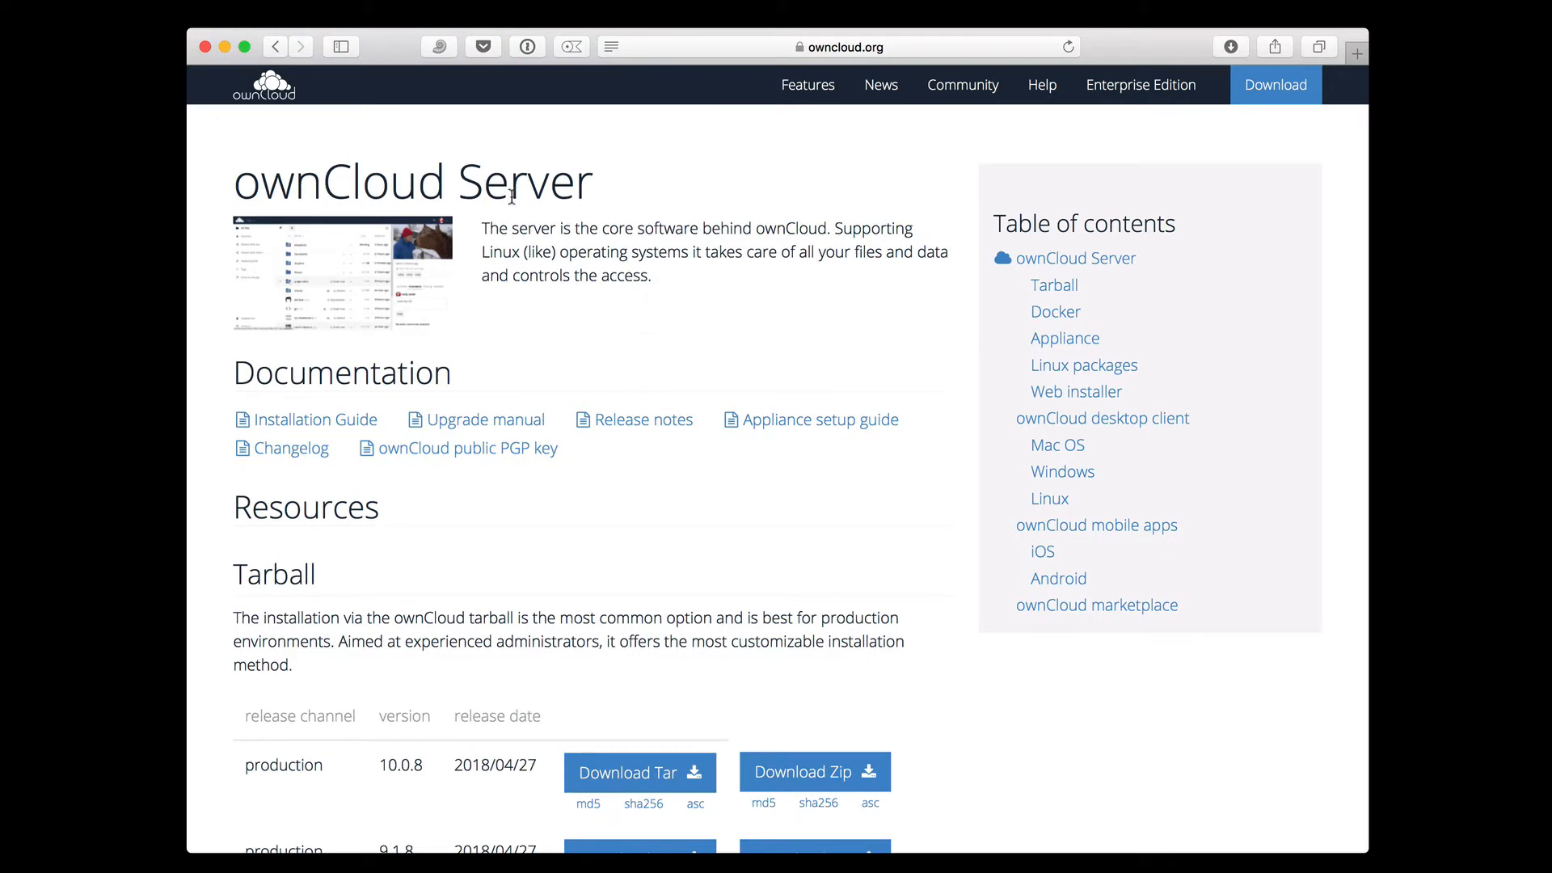
{"action": "scroll", "coordinate": [647, 263], "scroll_direction": "down", "scroll_amount": 5}
{"action": "scroll", "coordinate": [649, 267], "scroll_direction": "down", "scroll_amount": 15}
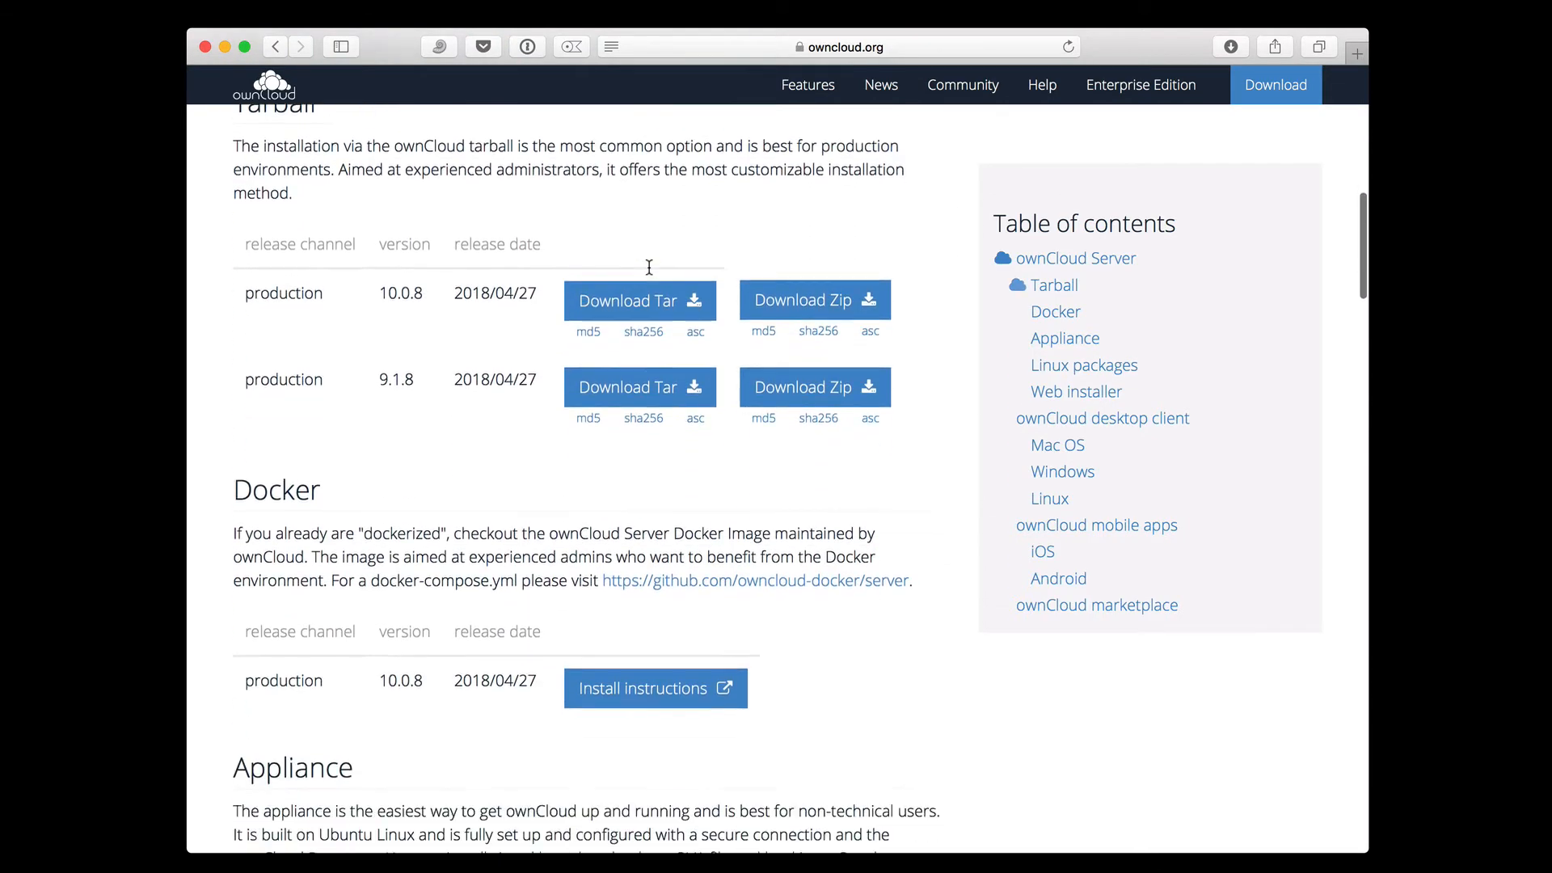
{"action": "scroll", "coordinate": [650, 267], "scroll_direction": "down", "scroll_amount": 17}
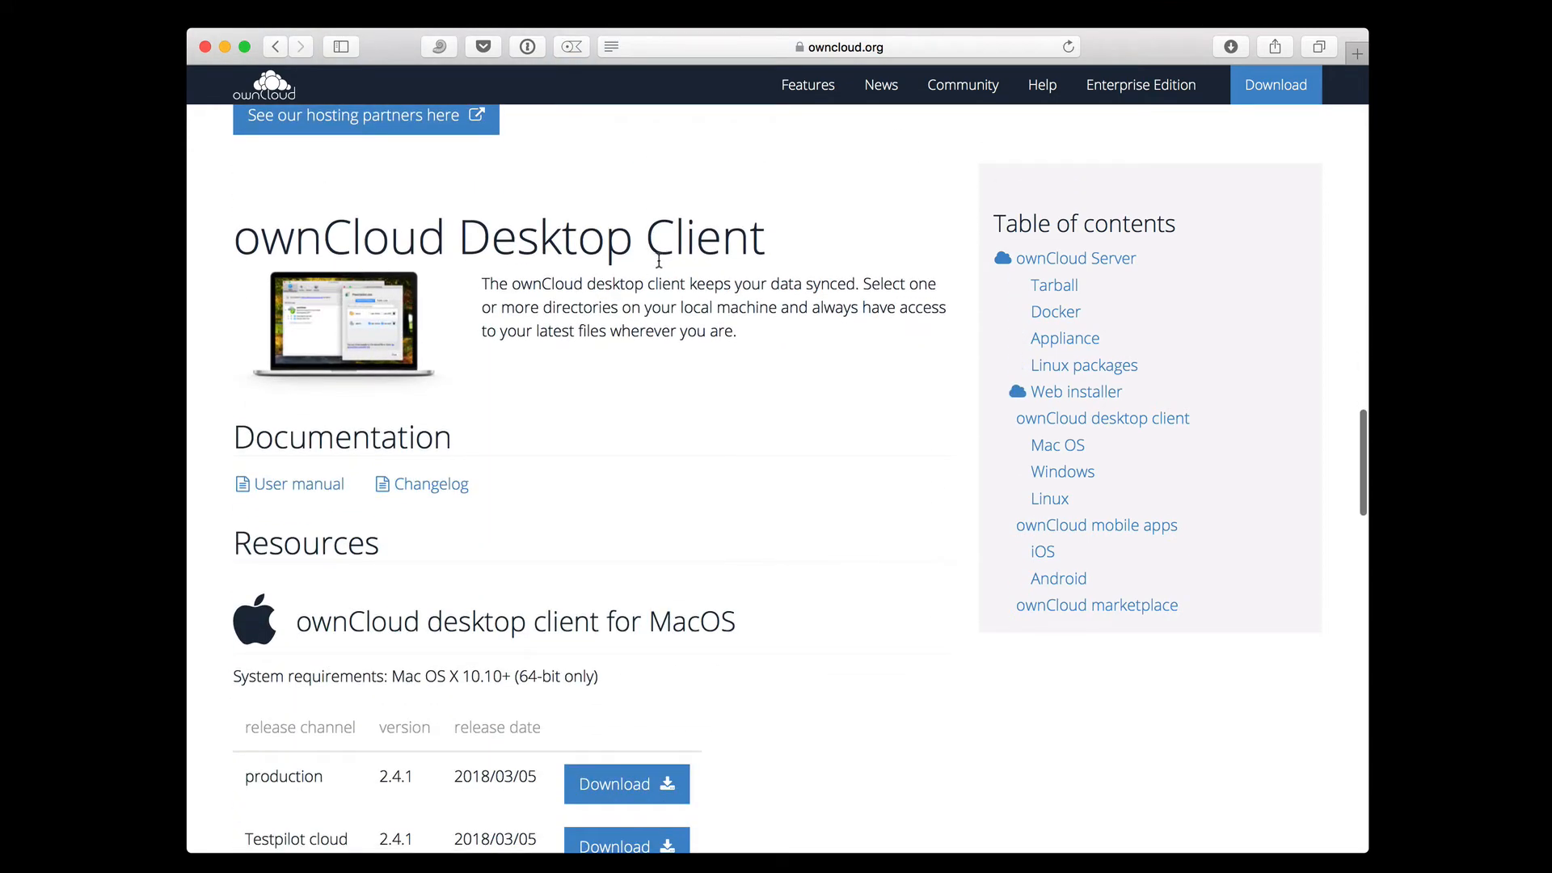
{"action": "scroll", "coordinate": [655, 348], "scroll_direction": "down", "scroll_amount": 6}
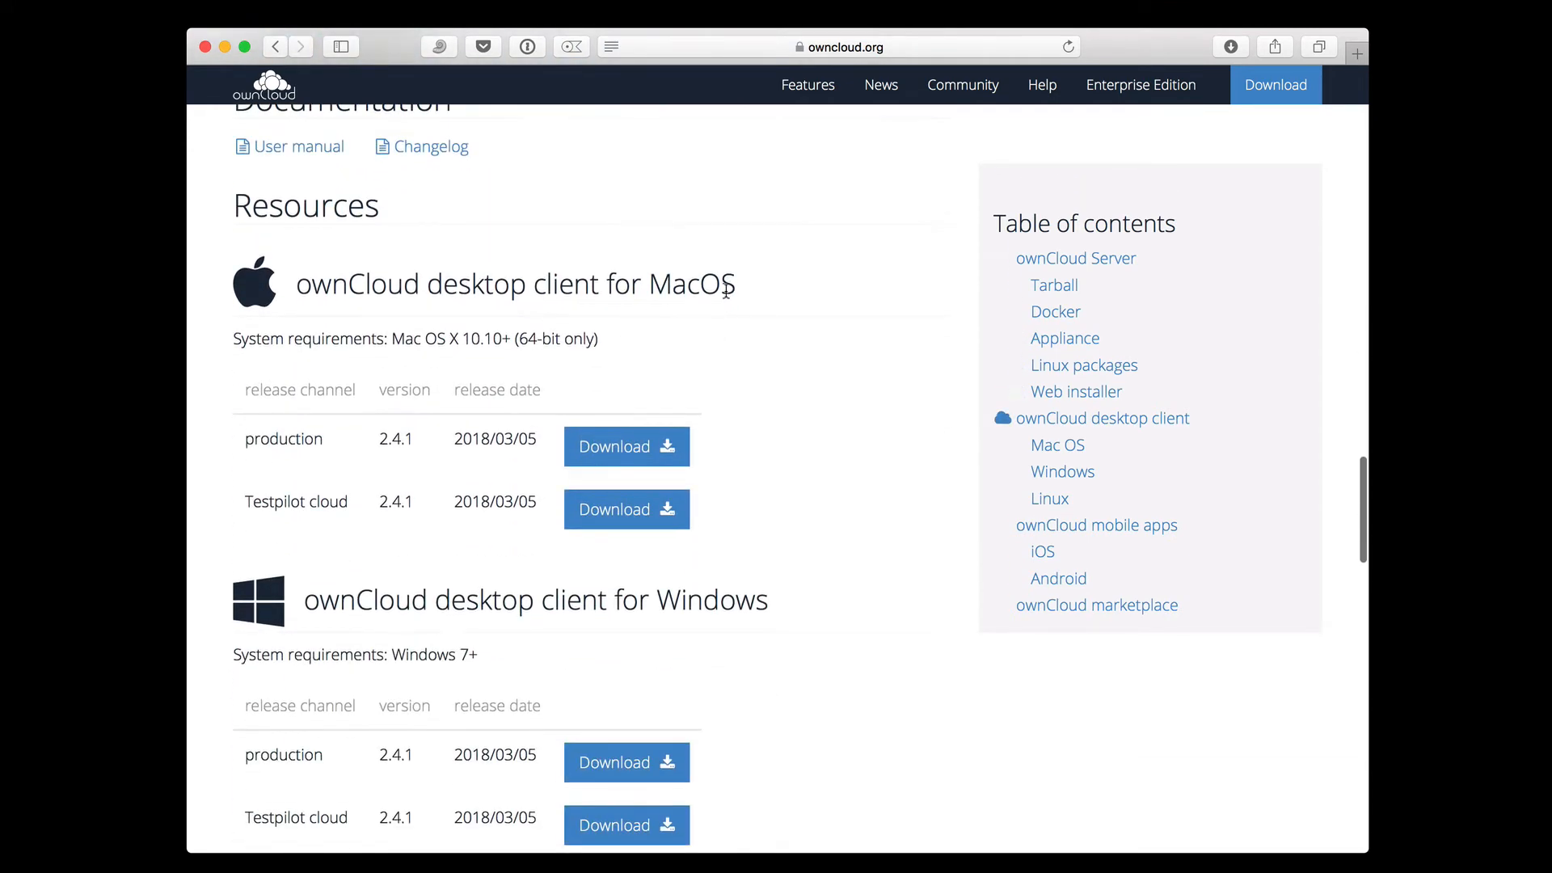
{"action": "scroll", "coordinate": [856, 598], "scroll_direction": "down", "scroll_amount": 10}
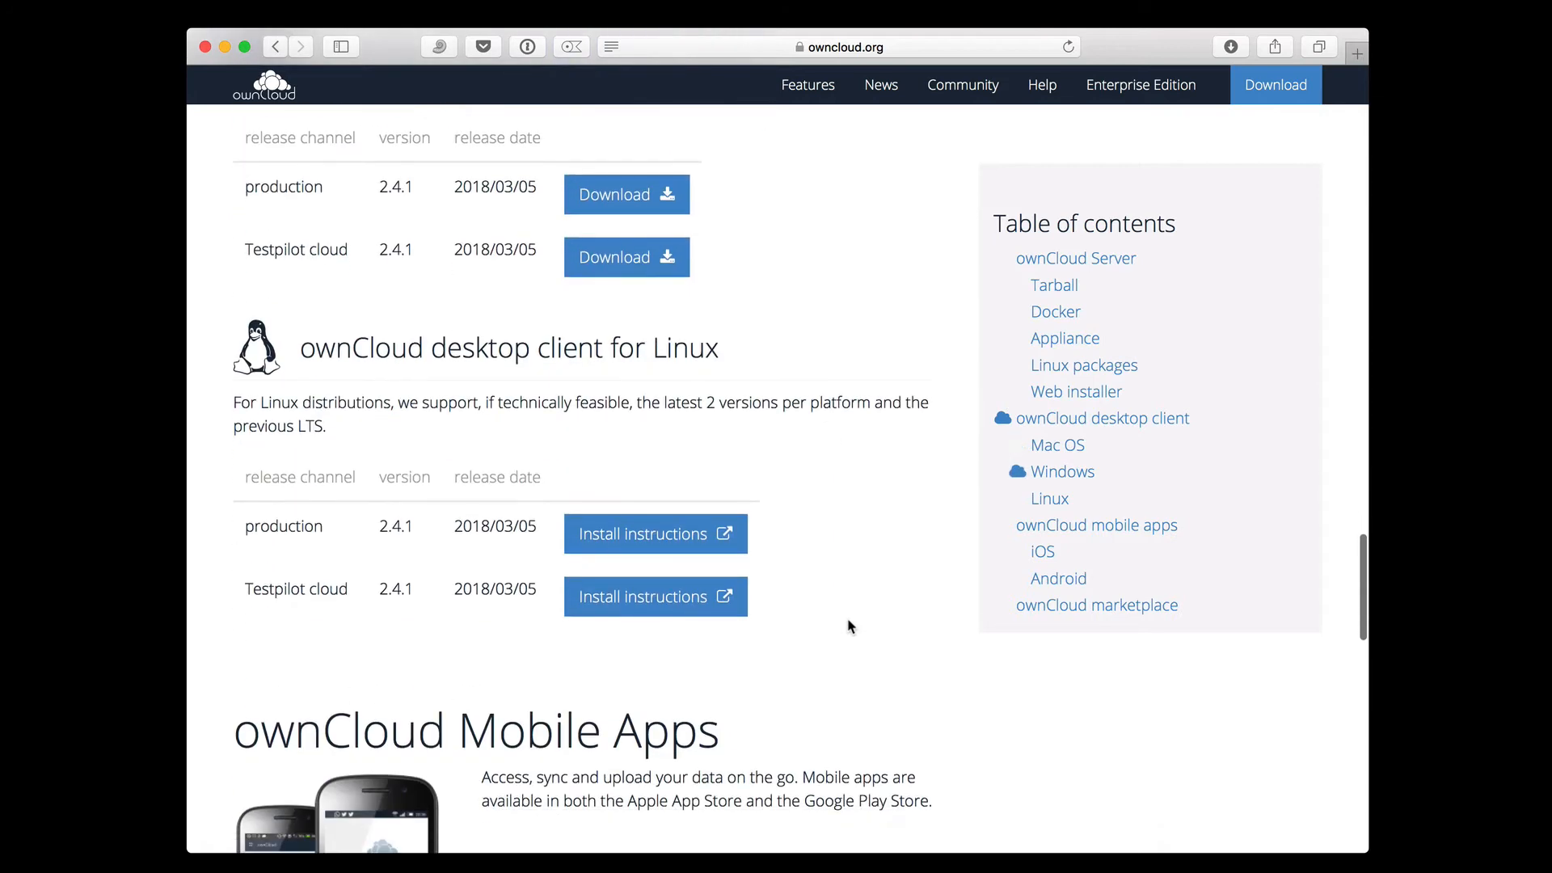
{"action": "scroll", "coordinate": [850, 626], "scroll_direction": "down", "scroll_amount": 4}
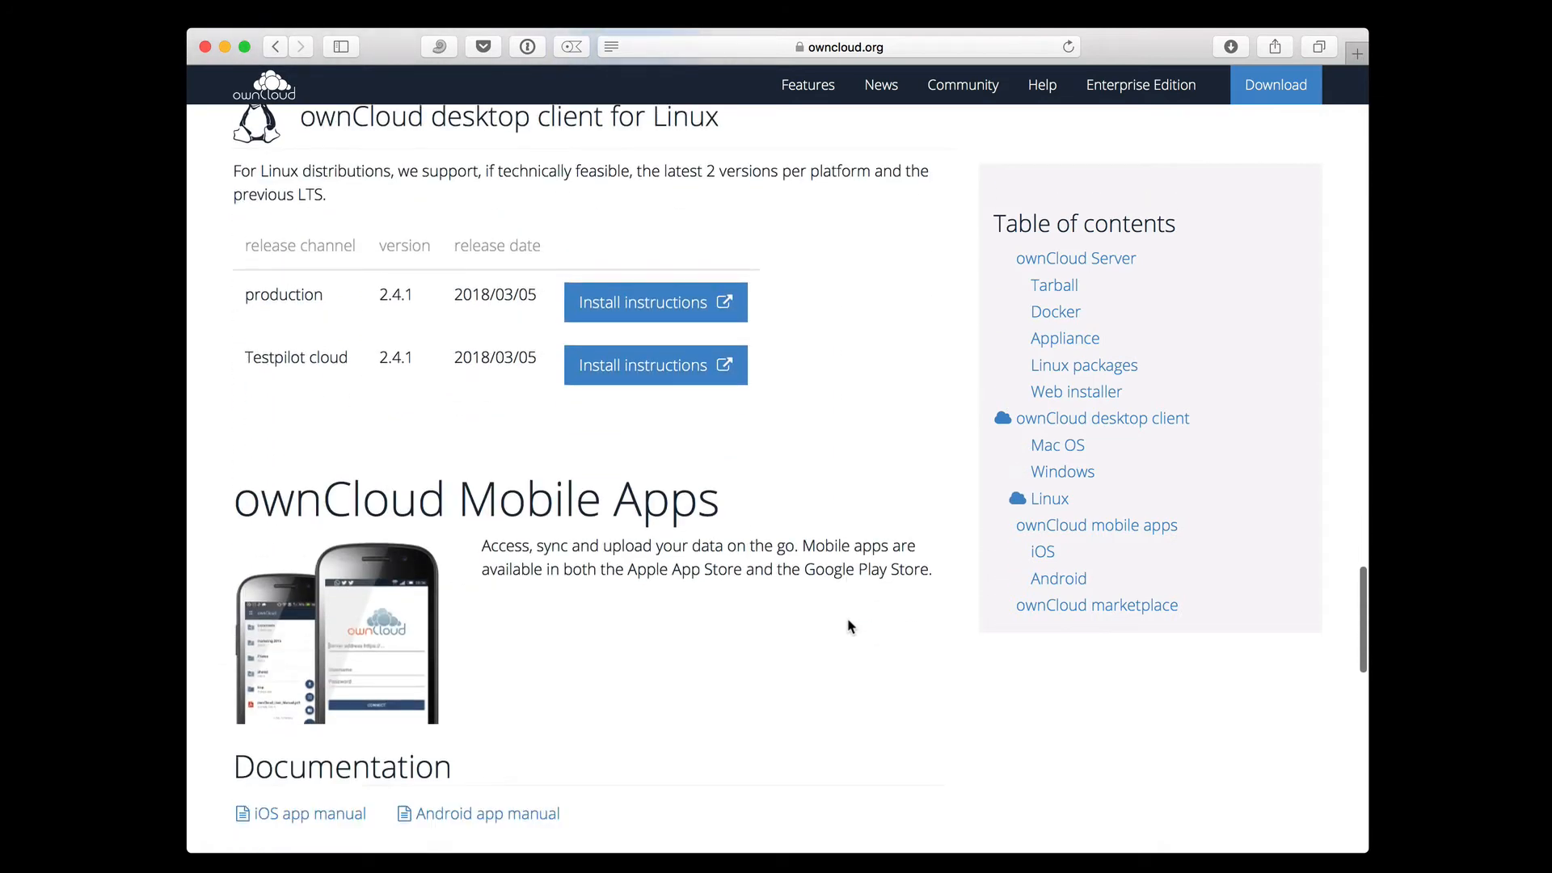
{"action": "scroll", "coordinate": [850, 627], "scroll_direction": "up", "scroll_amount": 16}
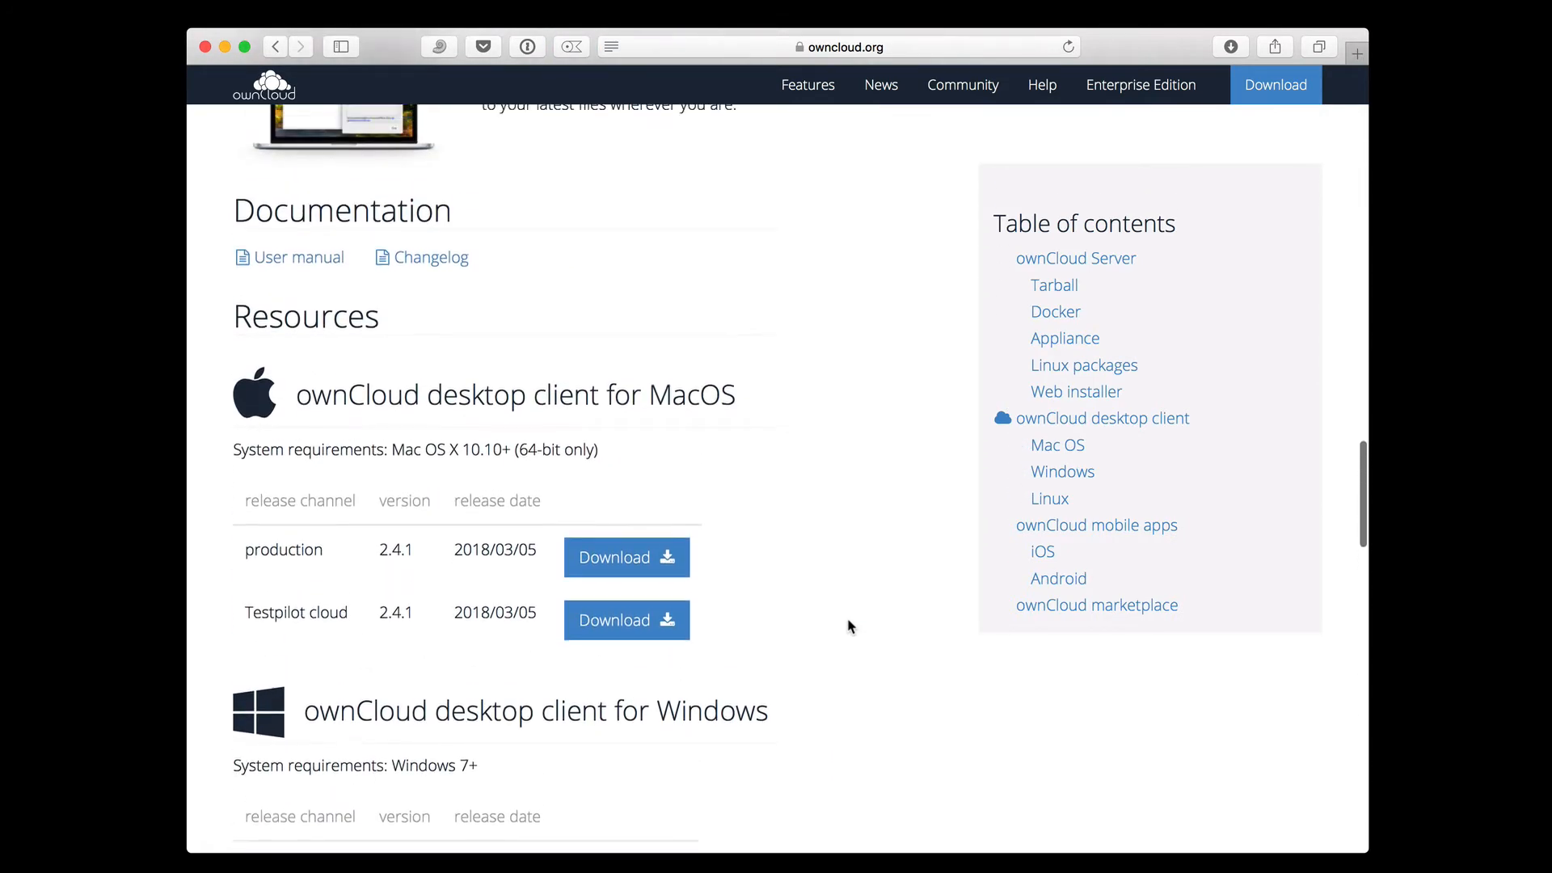
{"action": "scroll", "coordinate": [851, 627], "scroll_direction": "up", "scroll_amount": 1}
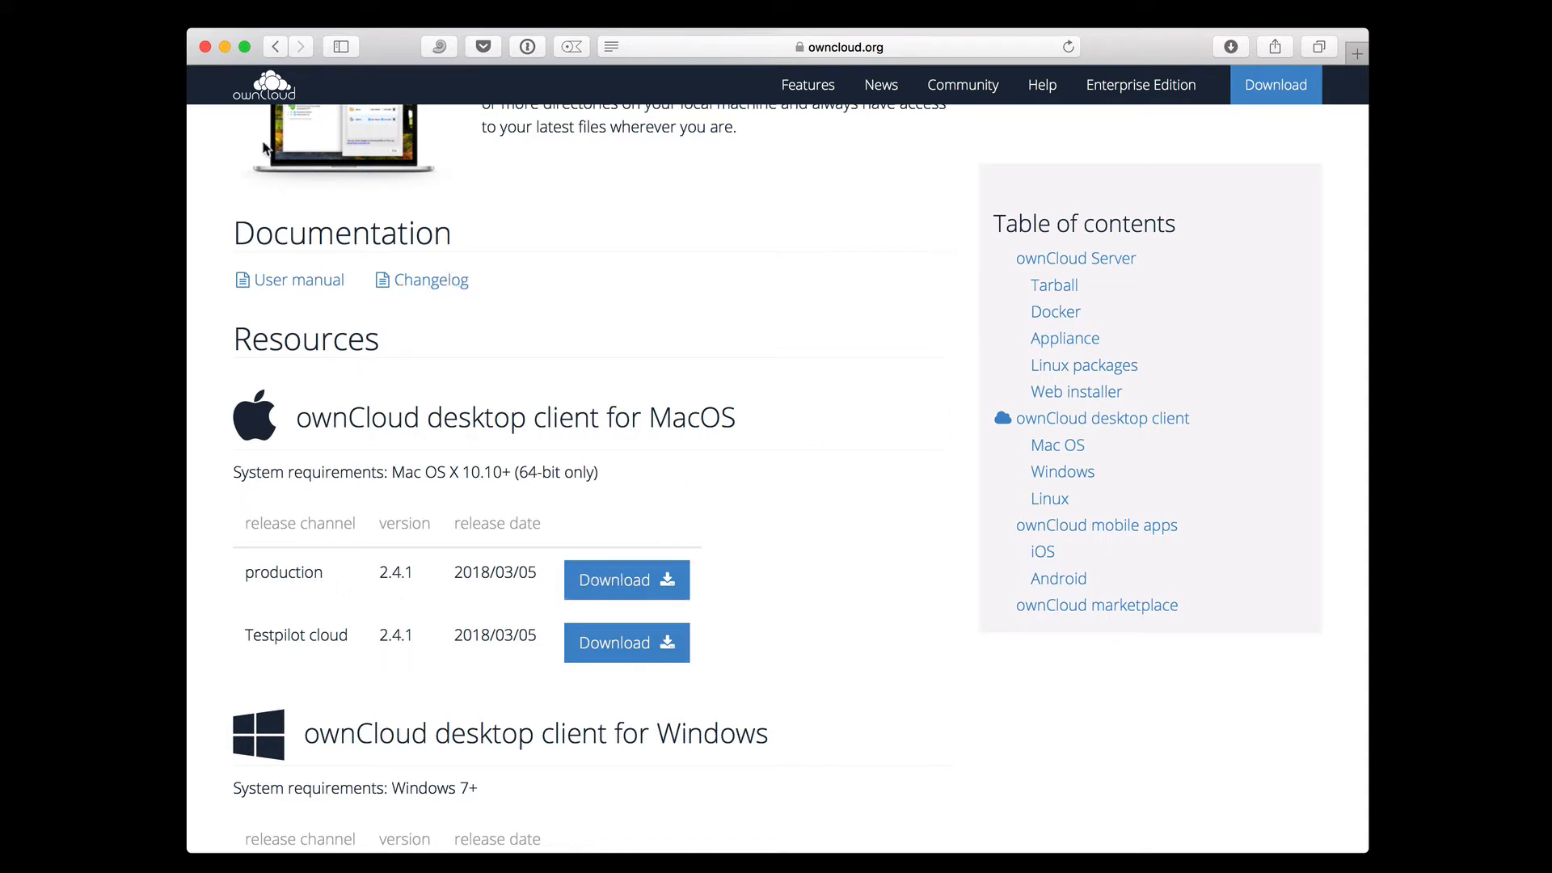
Step: Minimize the browser window, enter the server address in the ownCloud Connection Wizard and continue to the user credentials
{"action": "left_click", "coordinate": [225, 48]}
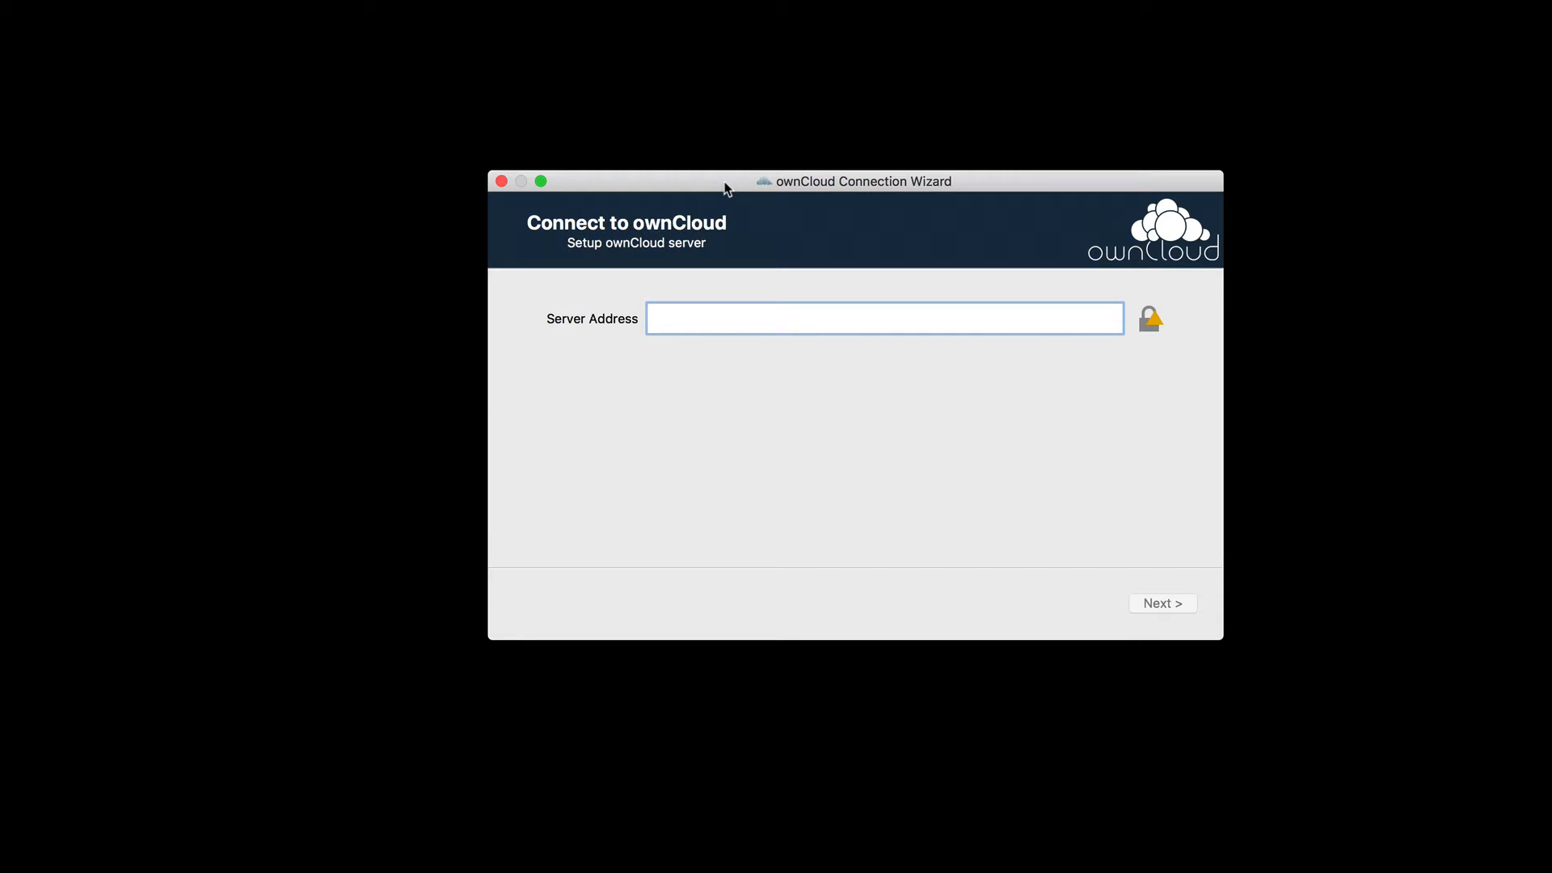
{"action": "type", "text": "https://"}
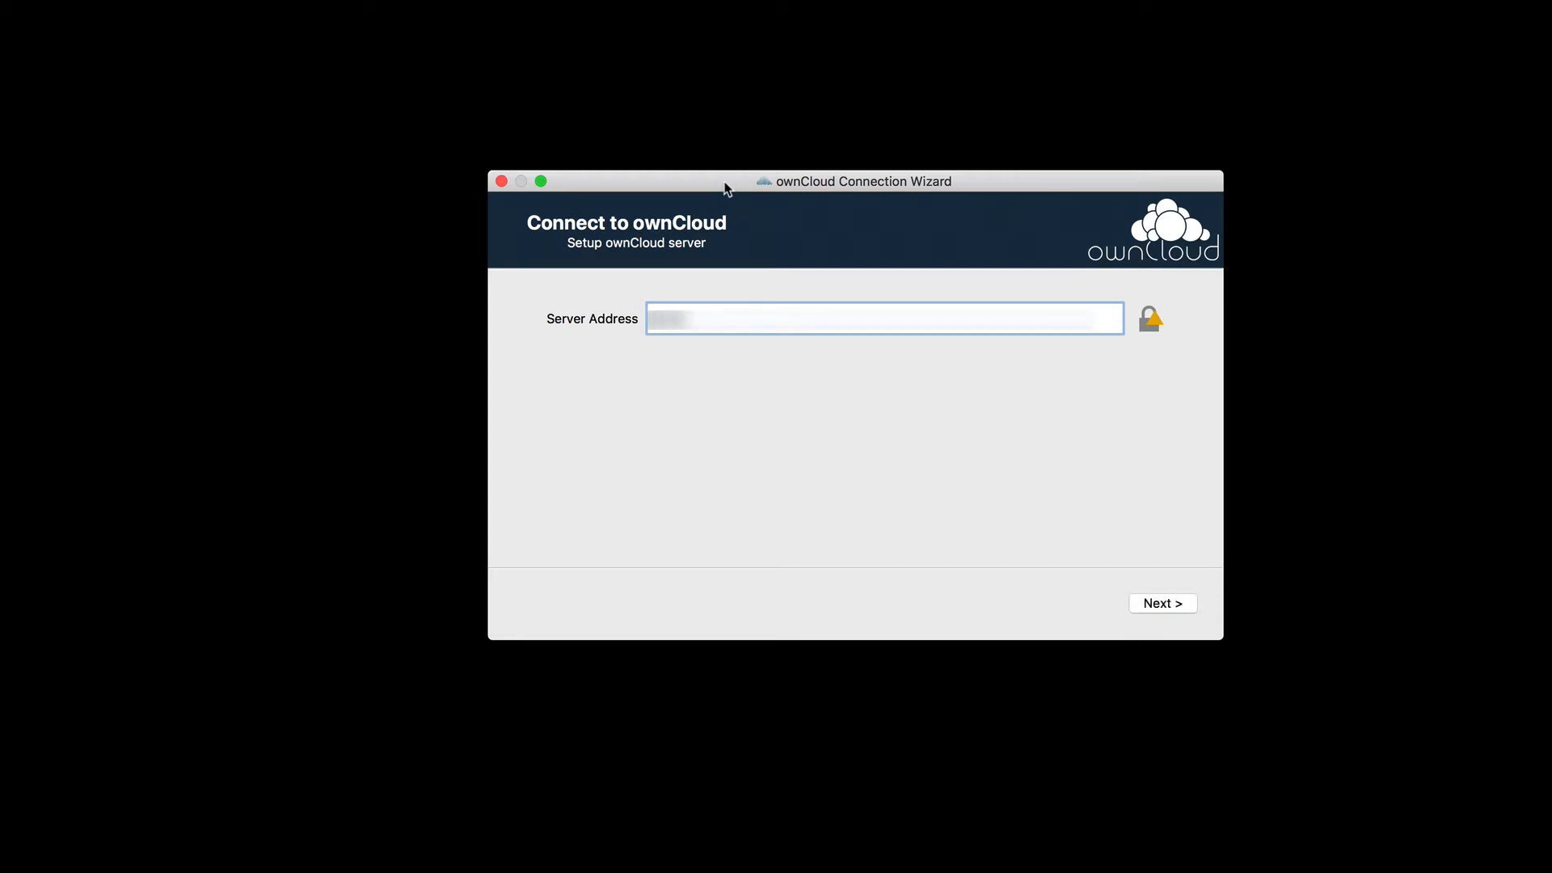
{"action": "type", "text": "......"}
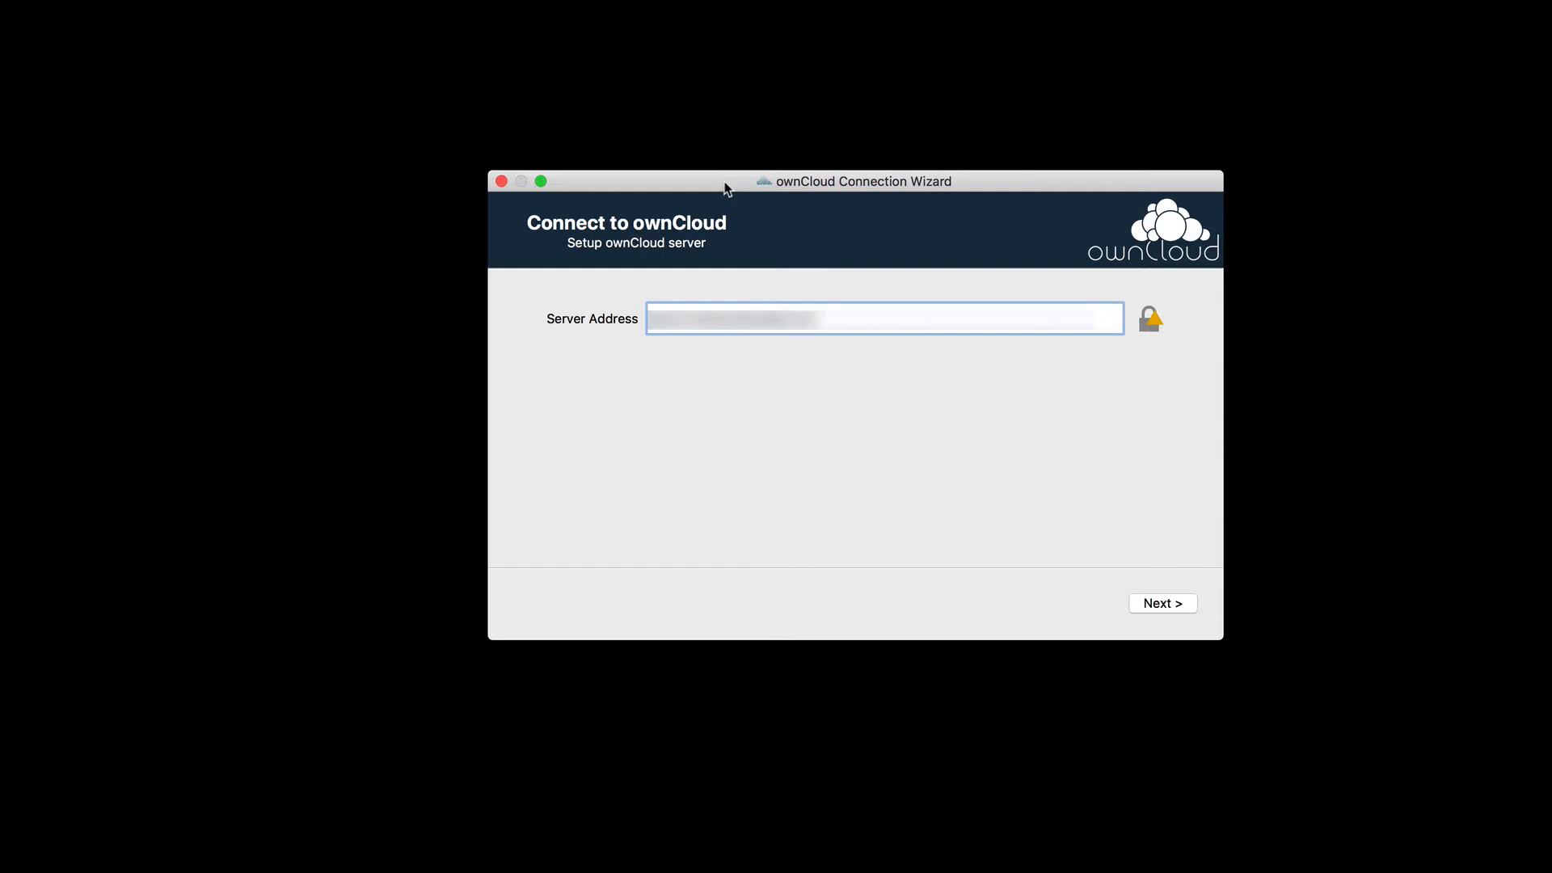
{"action": "type", "text": "......"}
{"action": "left_click", "coordinate": [1164, 608]}
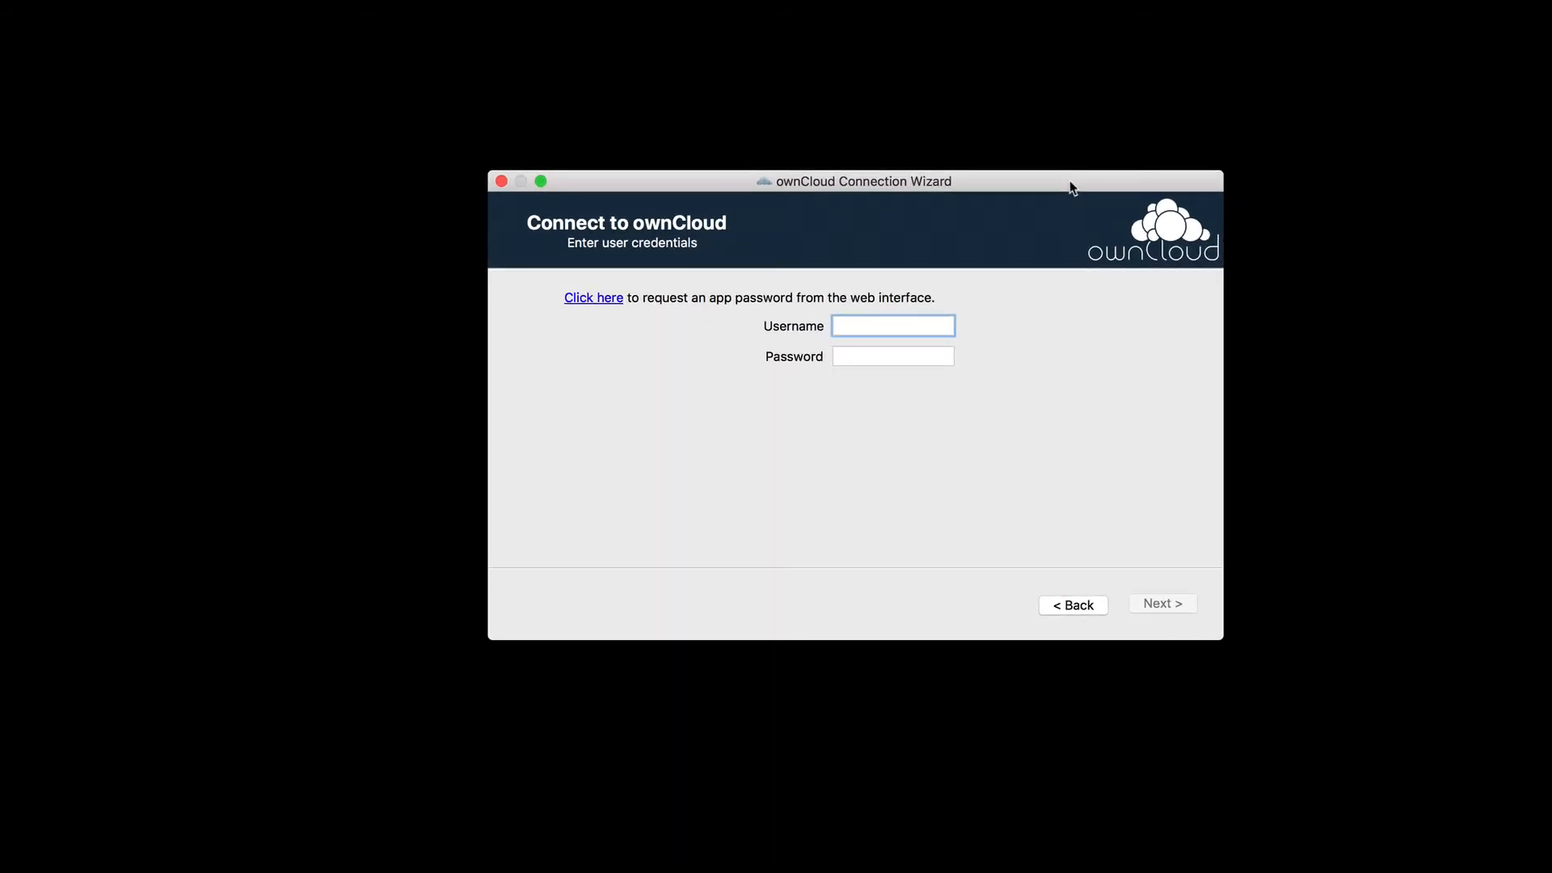
Step: Sign in with the username admin and the account password, and continue to the local folder options
{"action": "type", "text": "admin"}
{"action": "key", "text": "Tab"}
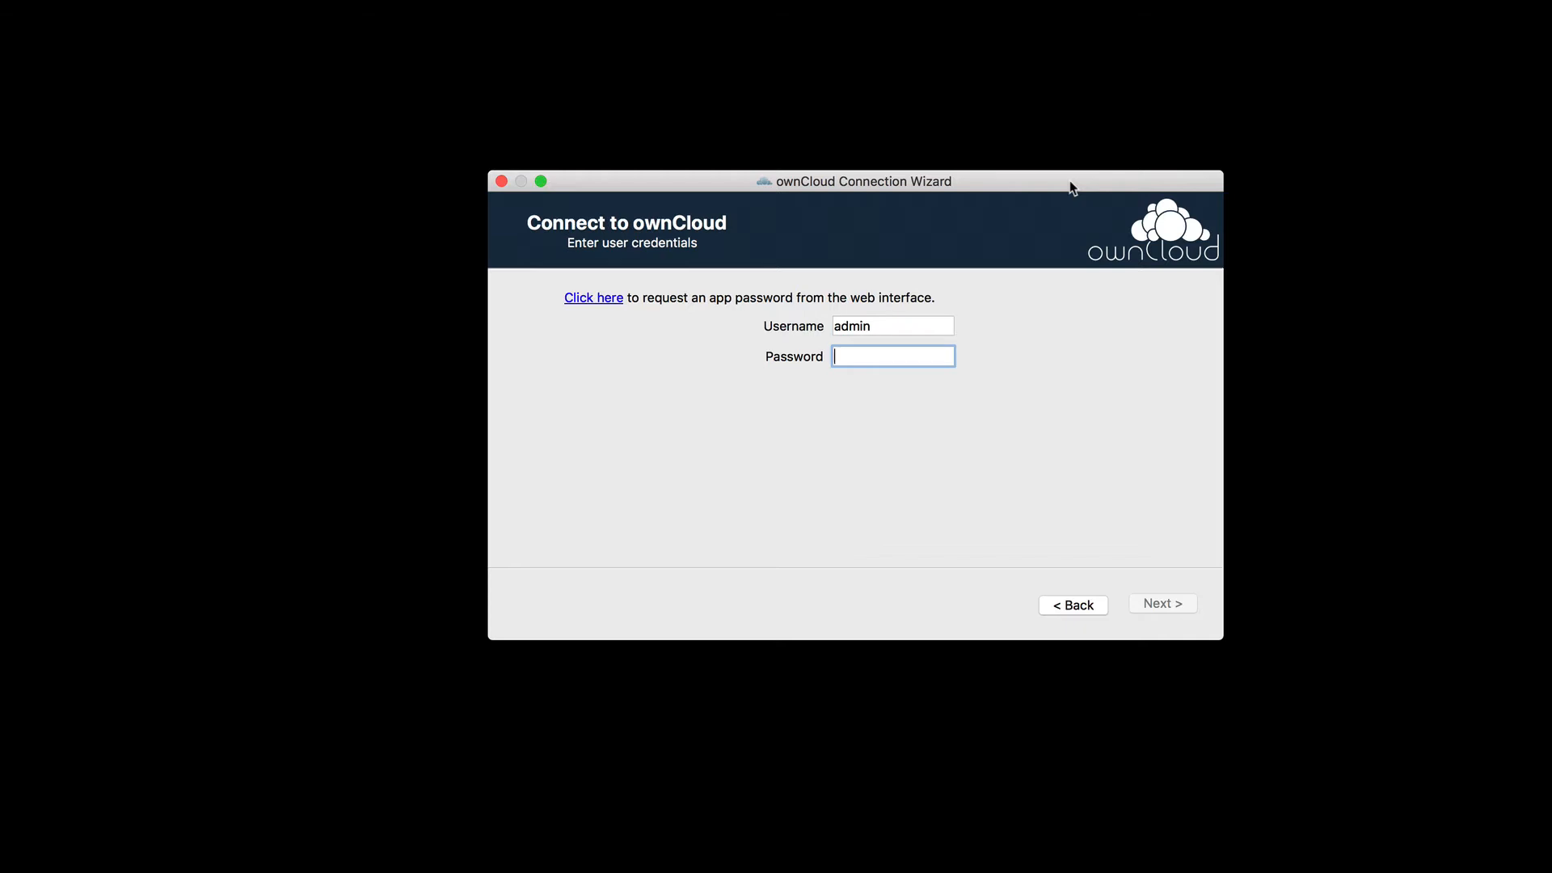
{"action": "key", "text": "super+v"}
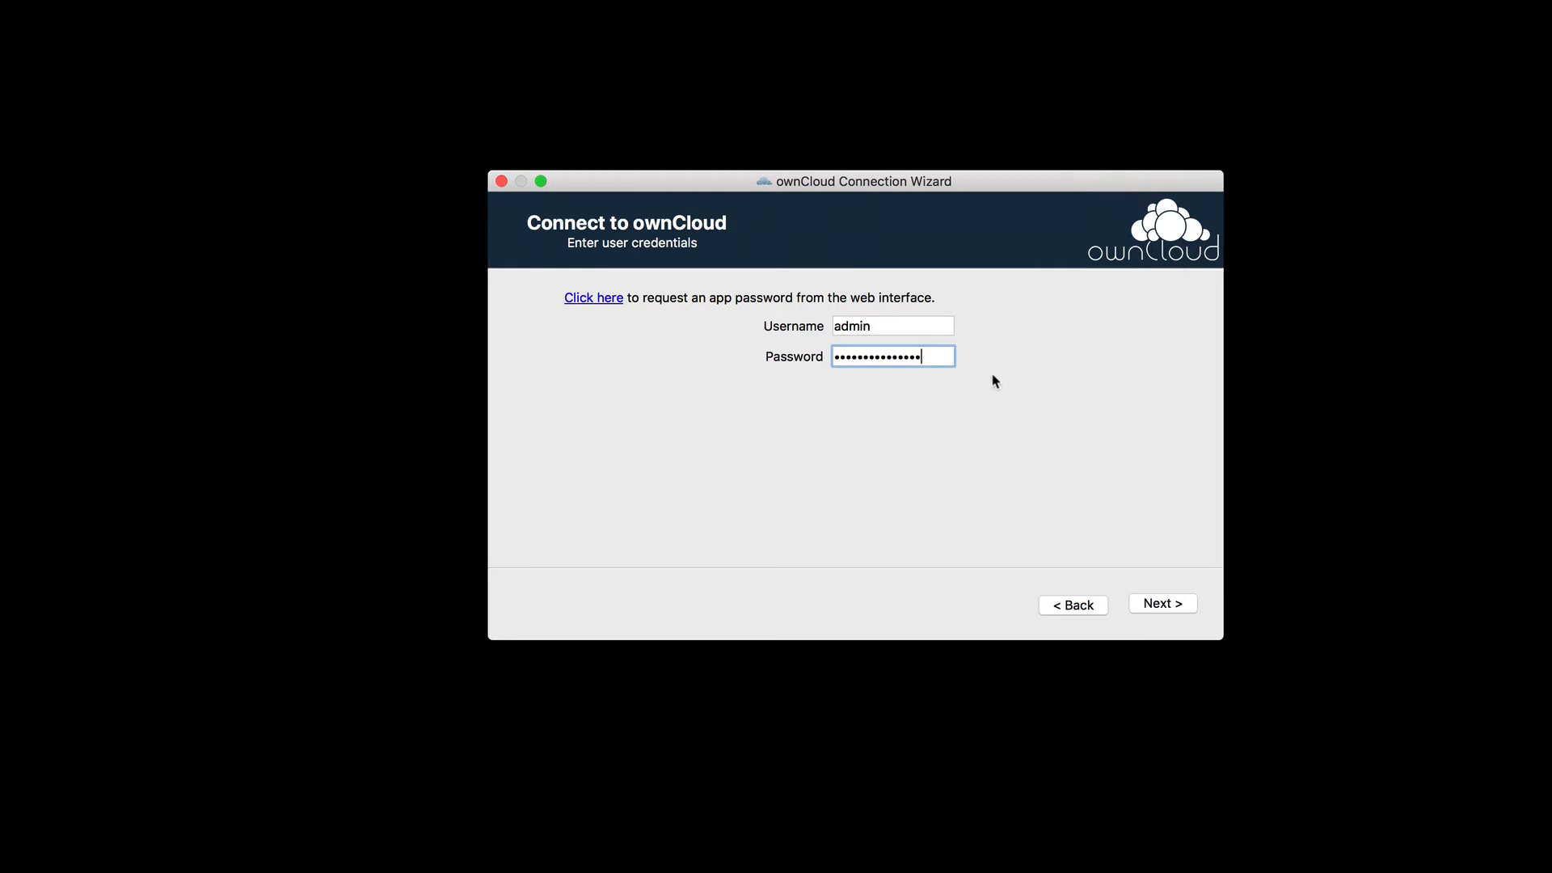
{"action": "left_click", "coordinate": [1161, 605]}
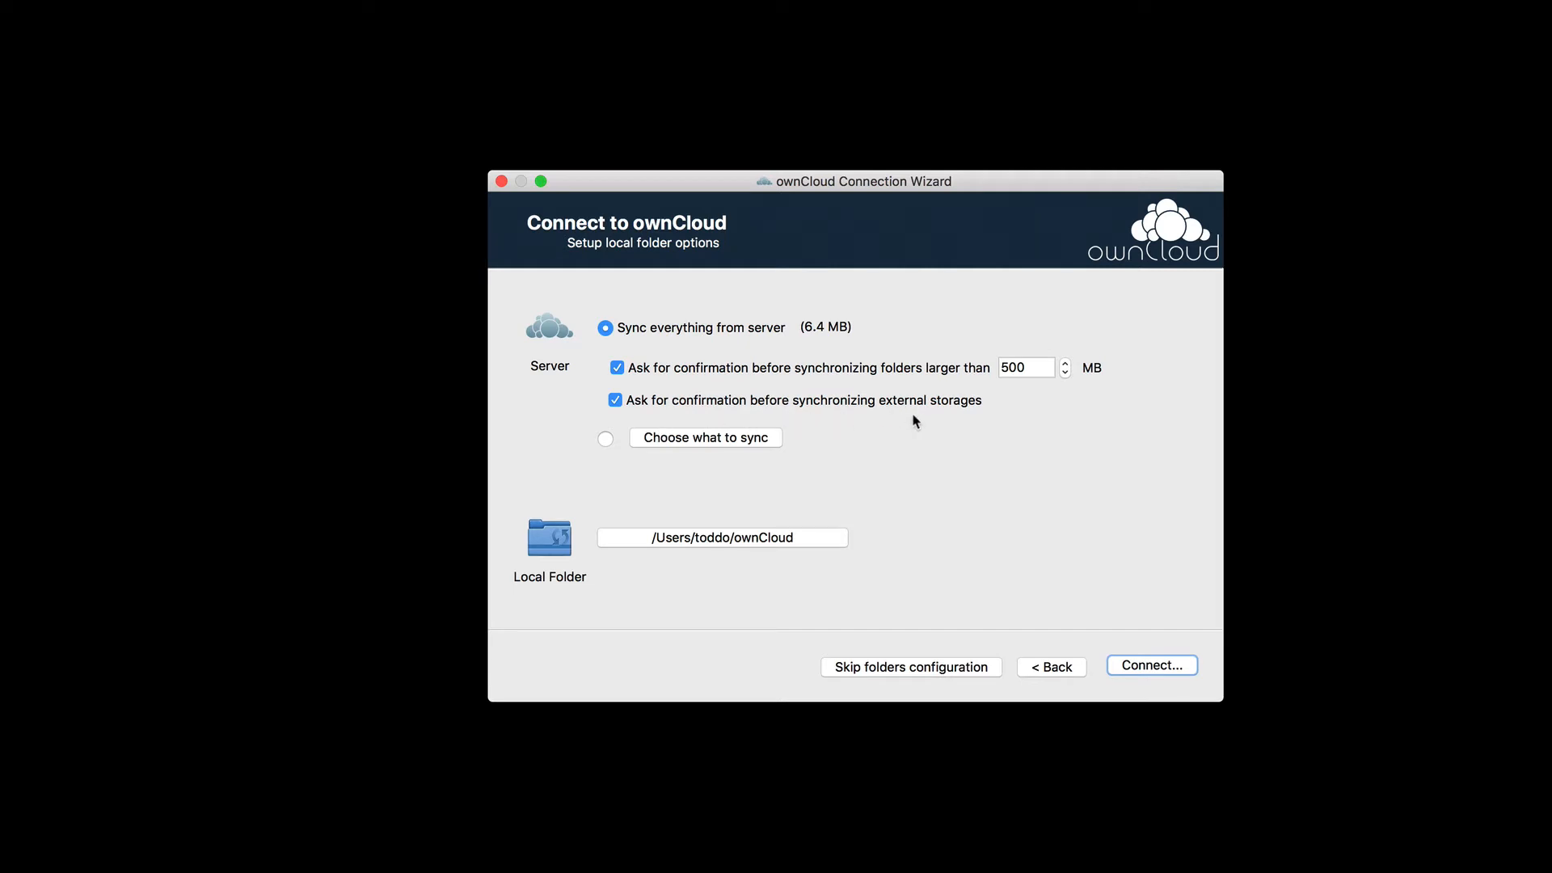
Step: Inspect the remote folders offered for selective sync, including the contents of Documents, and cancel the selection
{"action": "left_click", "coordinate": [608, 438]}
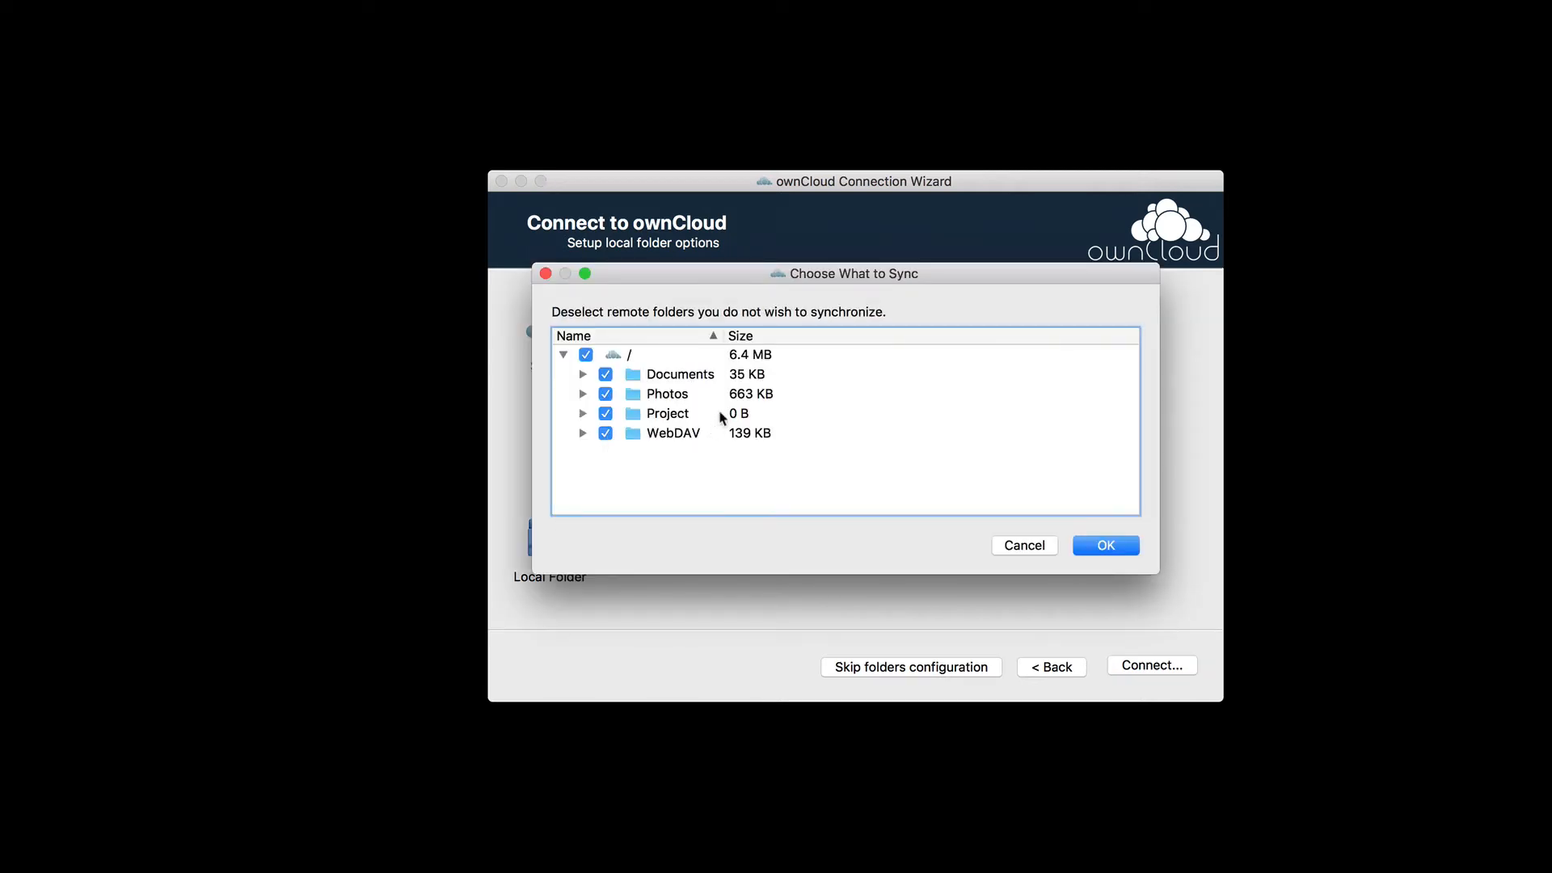
{"action": "left_click", "coordinate": [582, 375]}
{"action": "left_click", "coordinate": [582, 375]}
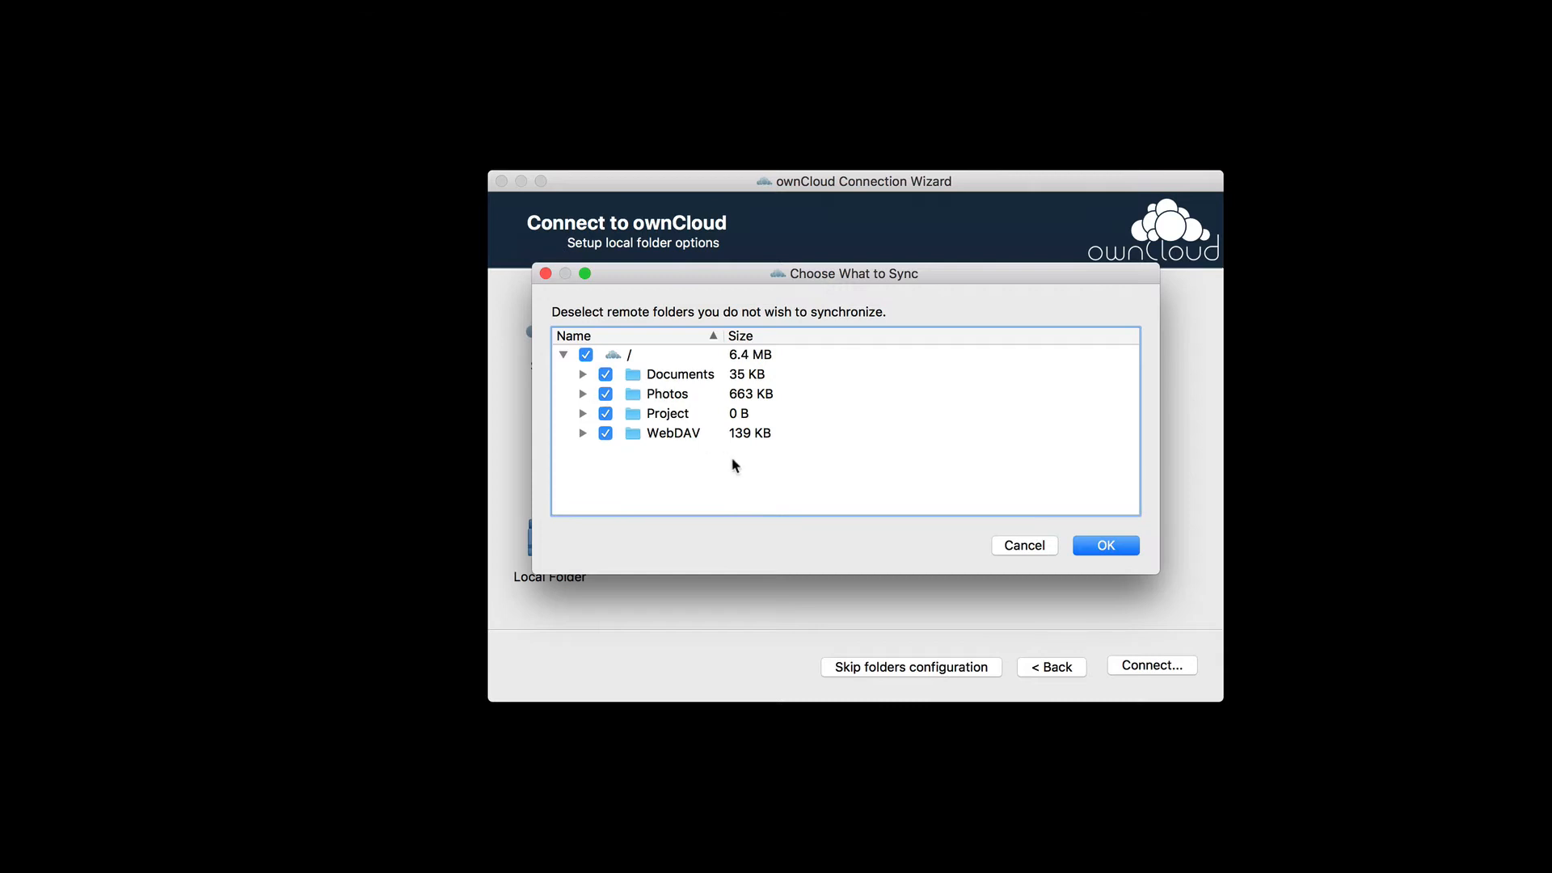
{"action": "left_click", "coordinate": [1020, 546]}
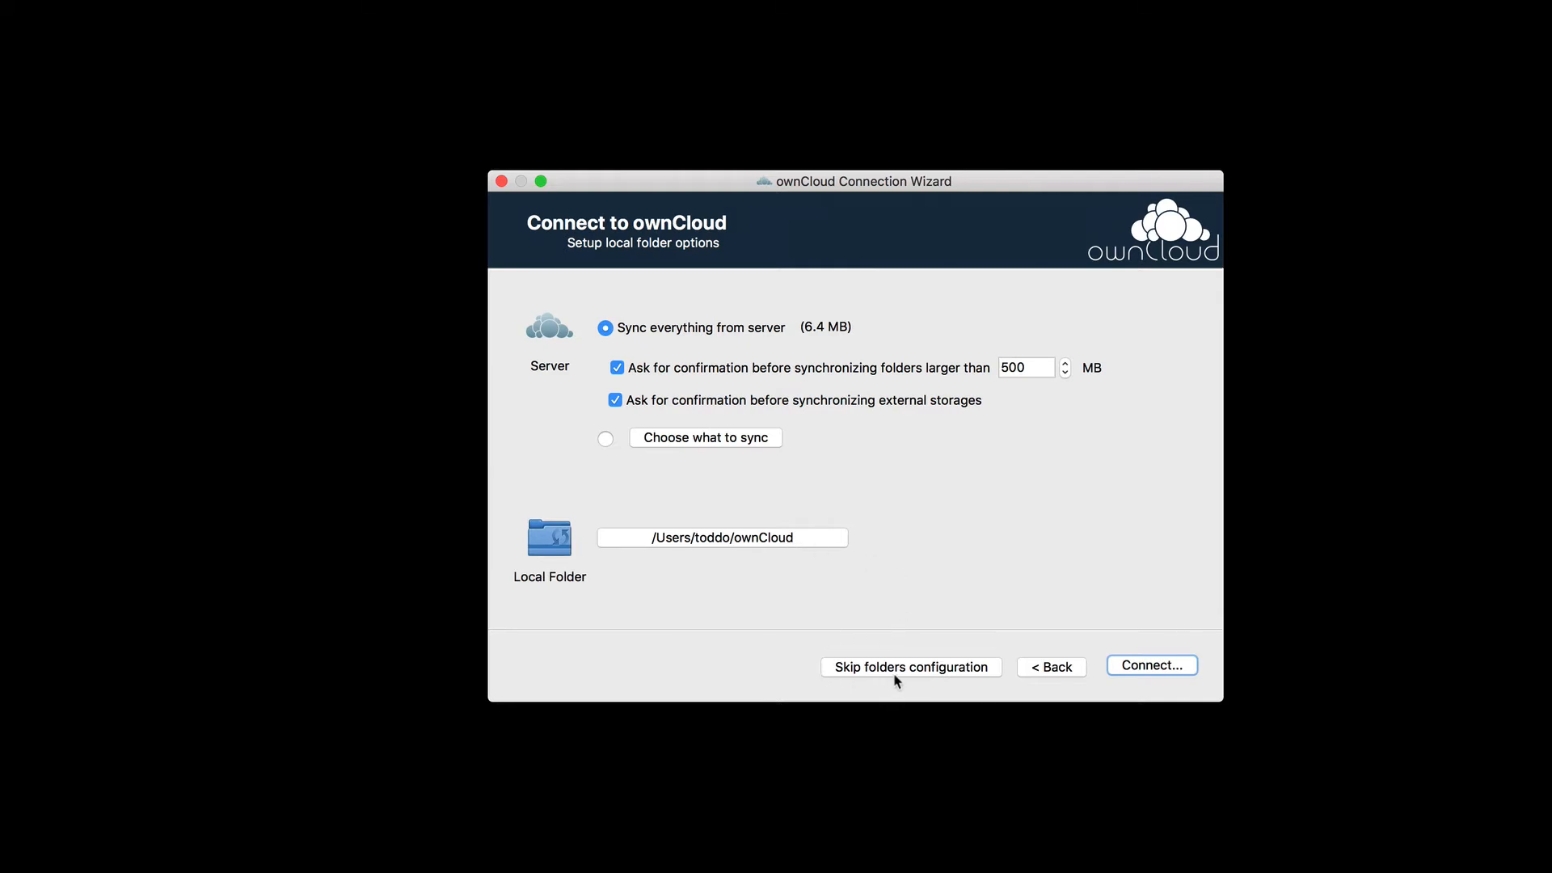
Step: Connect to the server with everything synced to the local ownCloud folder and confirmation prompts kept enabled
{"action": "left_click", "coordinate": [1149, 667]}
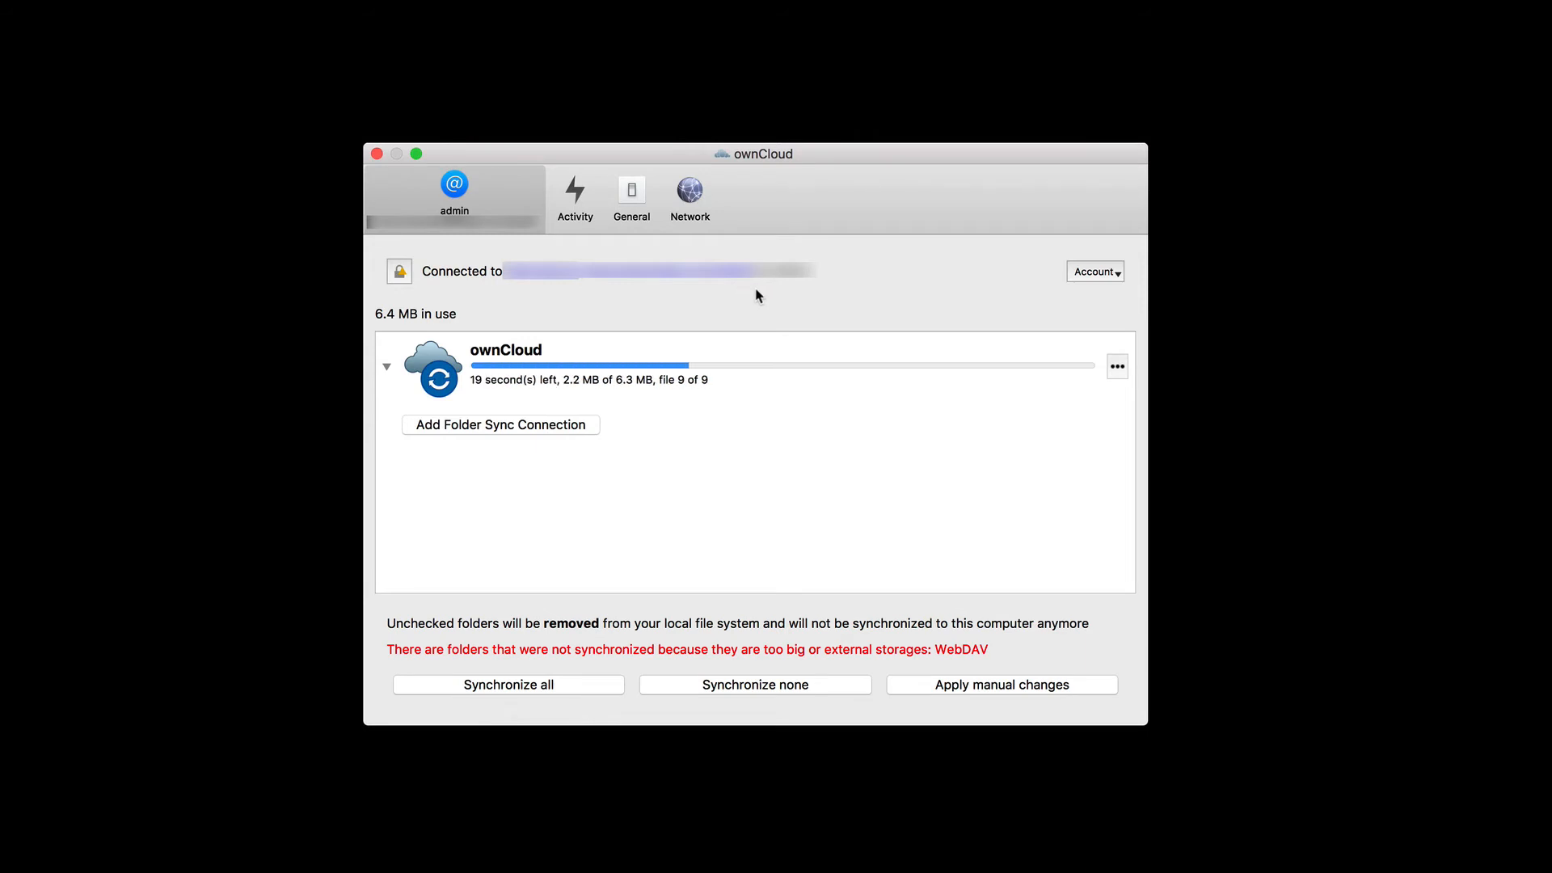
Step: Review the available account actions and the sync actions for the ownCloud folder connection without choosing any
{"action": "left_click", "coordinate": [1117, 273]}
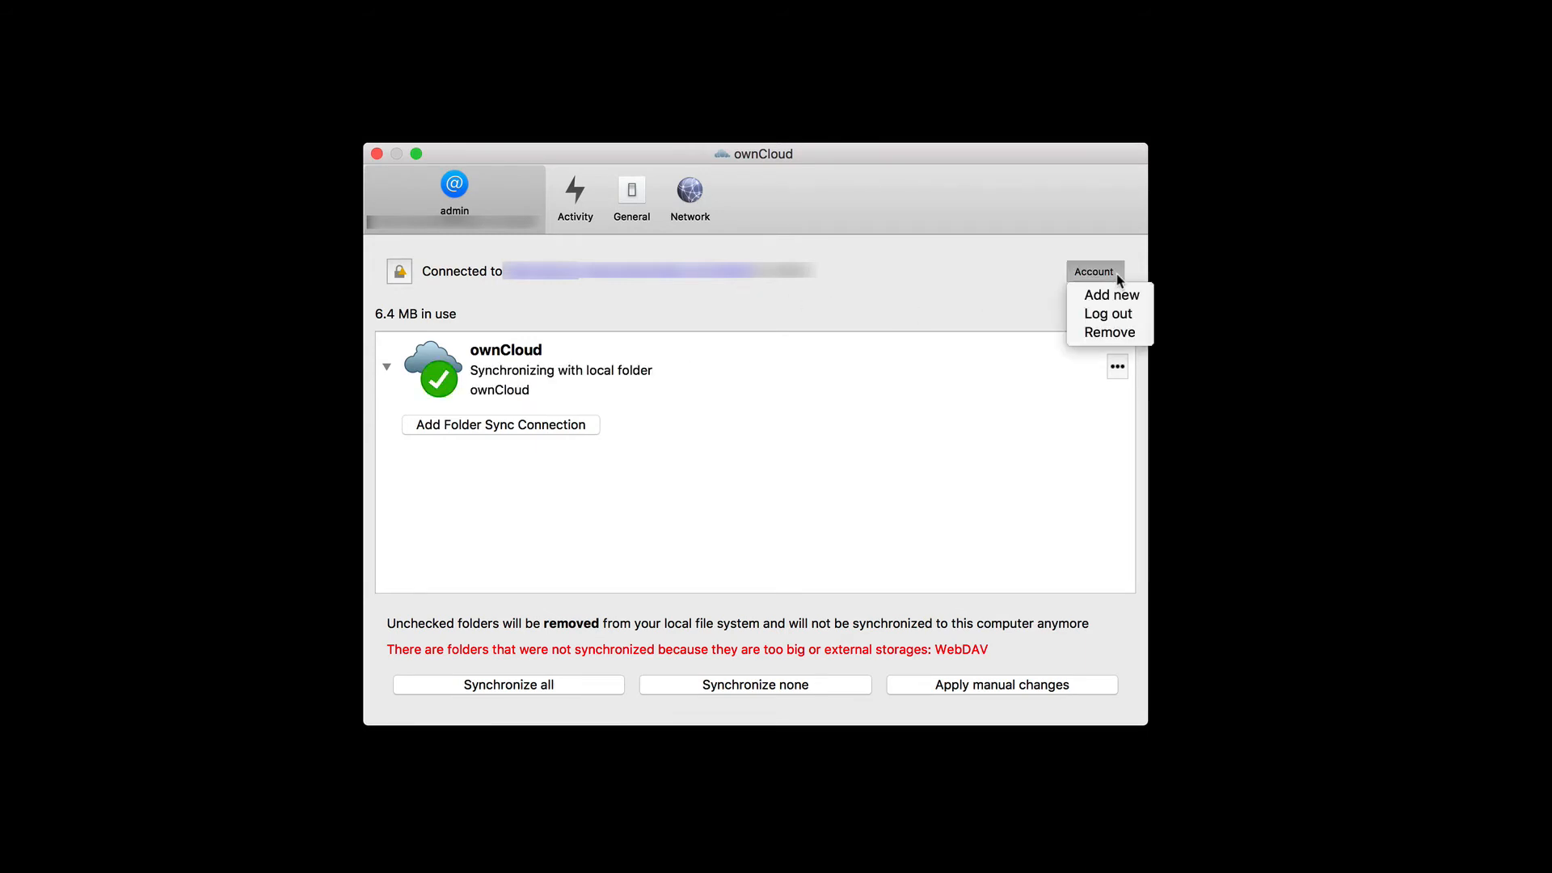
{"action": "left_click", "coordinate": [968, 306]}
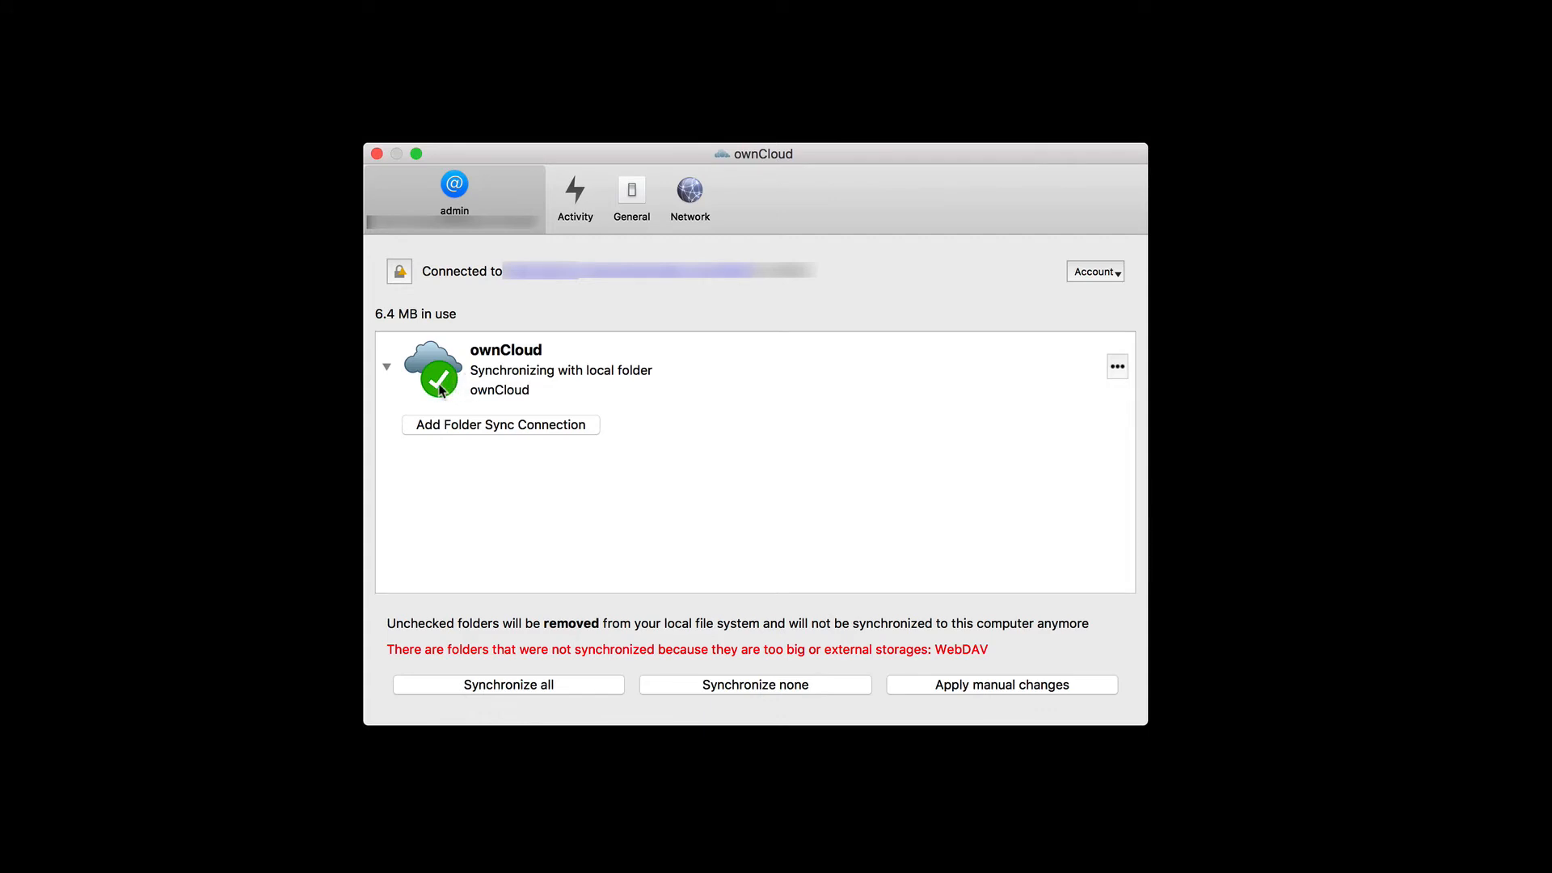
{"action": "left_click", "coordinate": [1118, 369]}
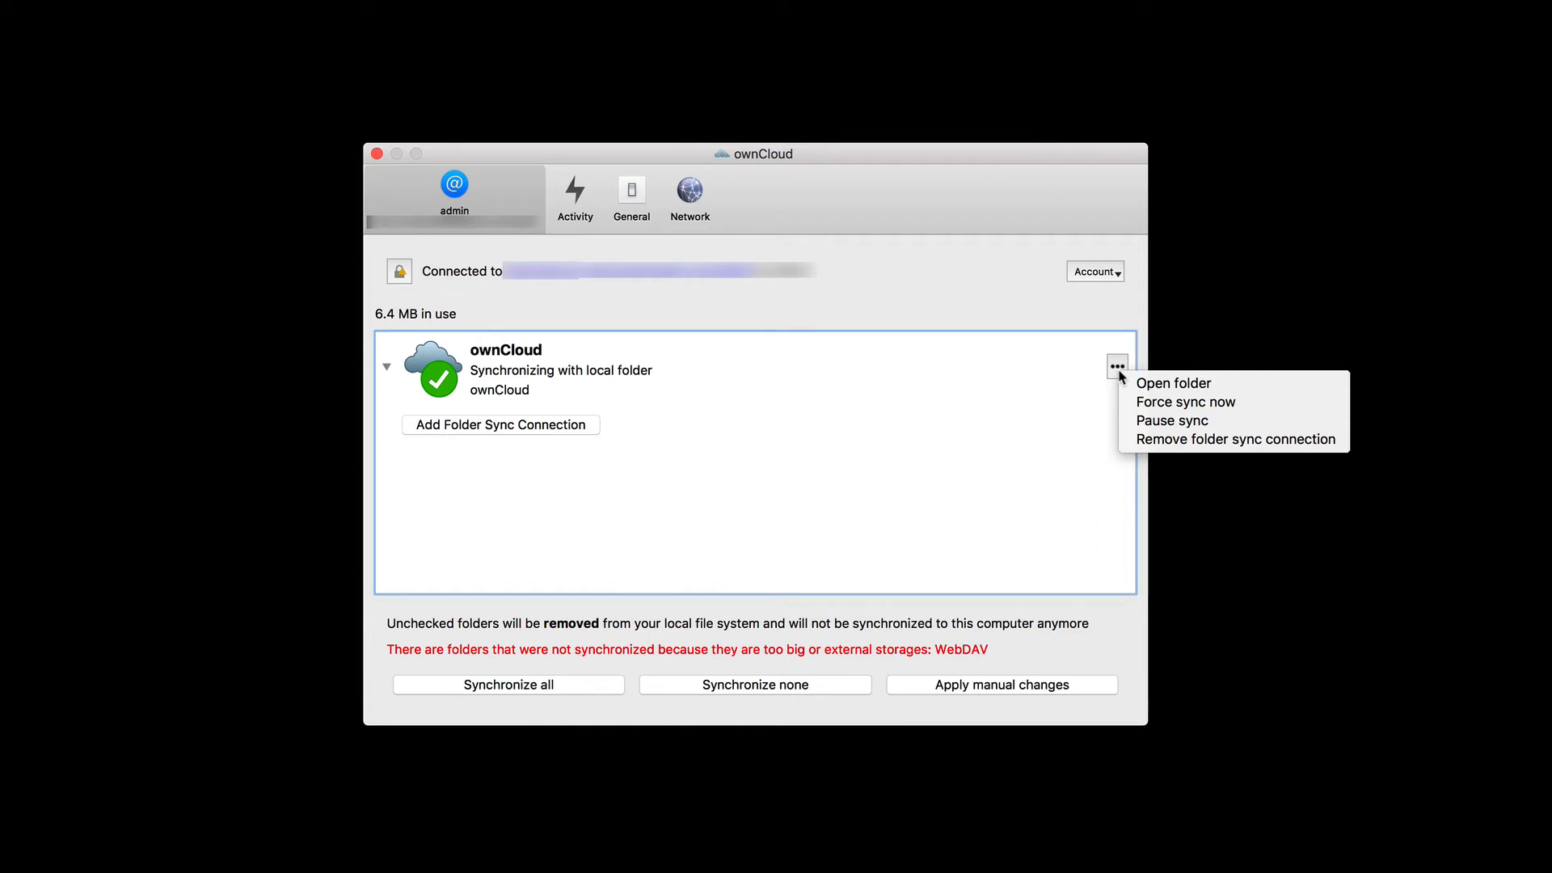
{"action": "left_click", "coordinate": [860, 520]}
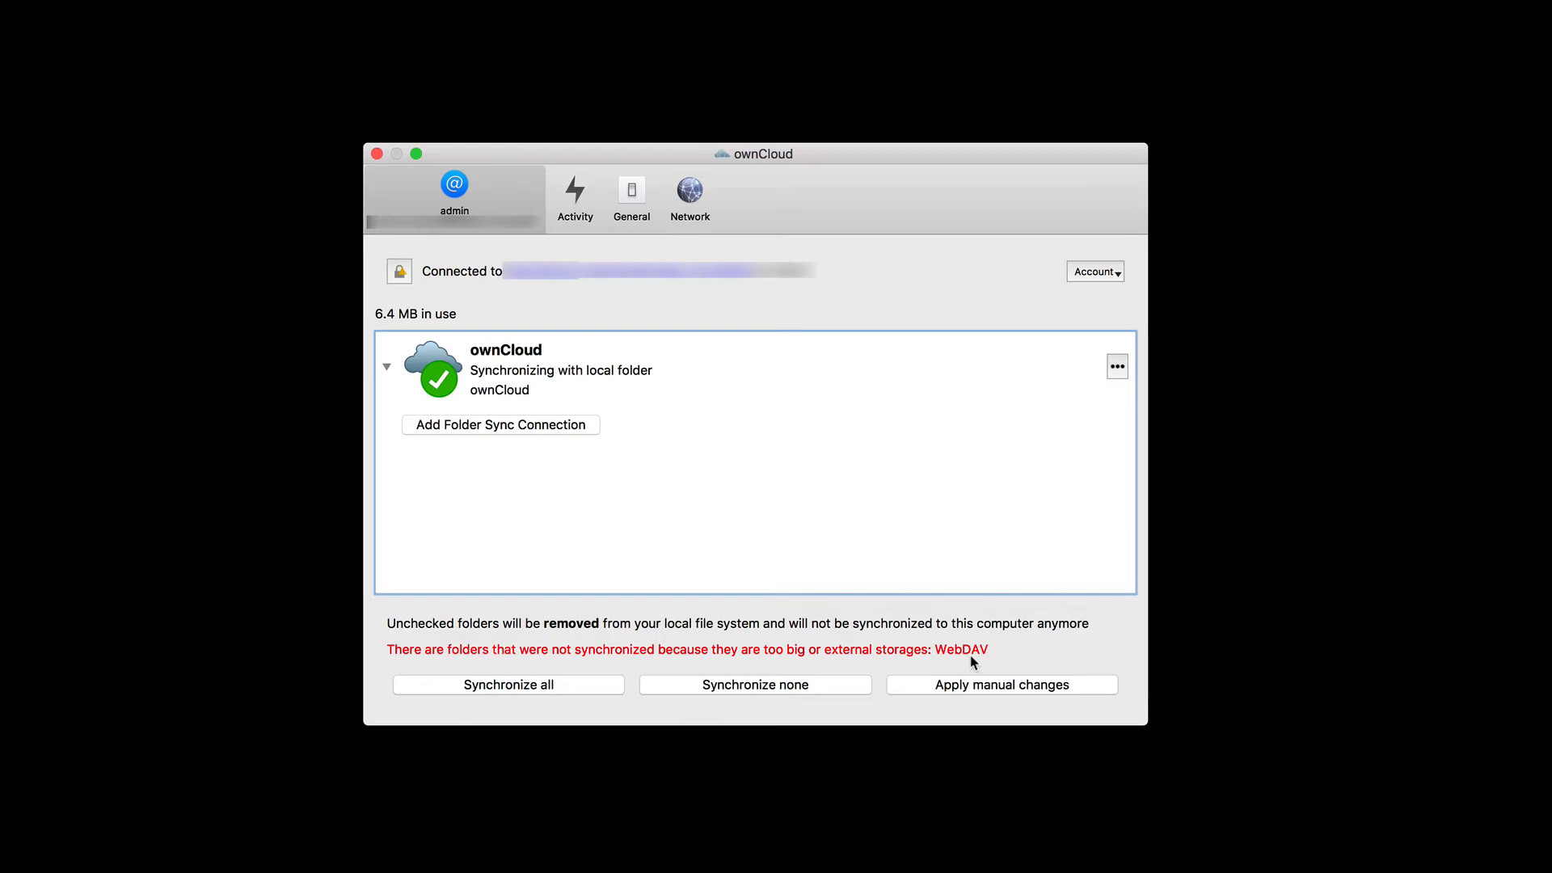
Step: Check the sync activity log and the list of files that were not synced
{"action": "left_click", "coordinate": [571, 206]}
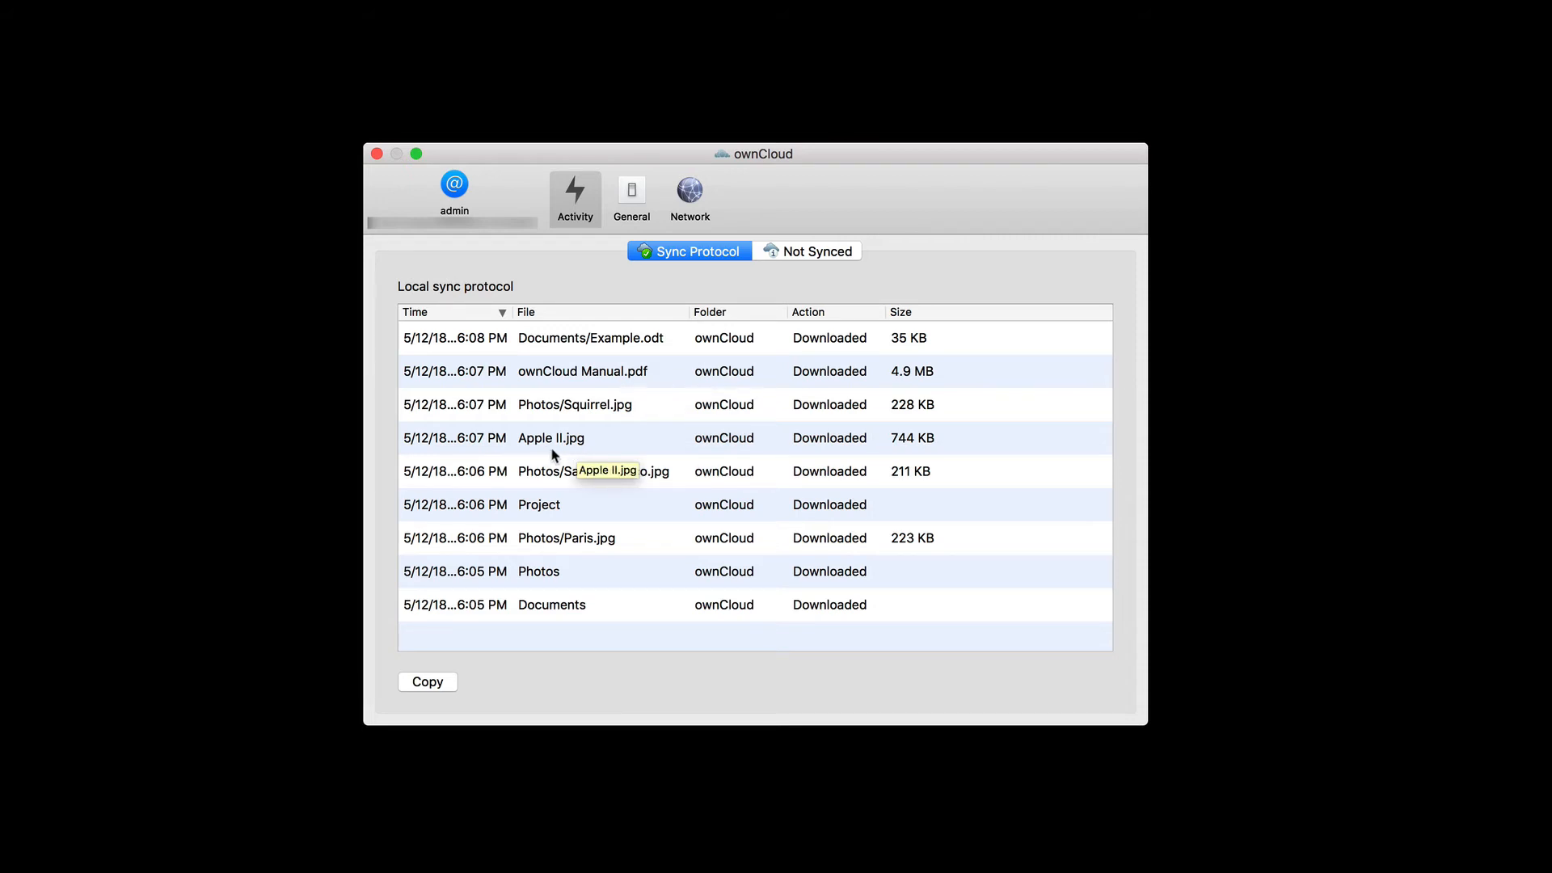
{"action": "left_click", "coordinate": [804, 253]}
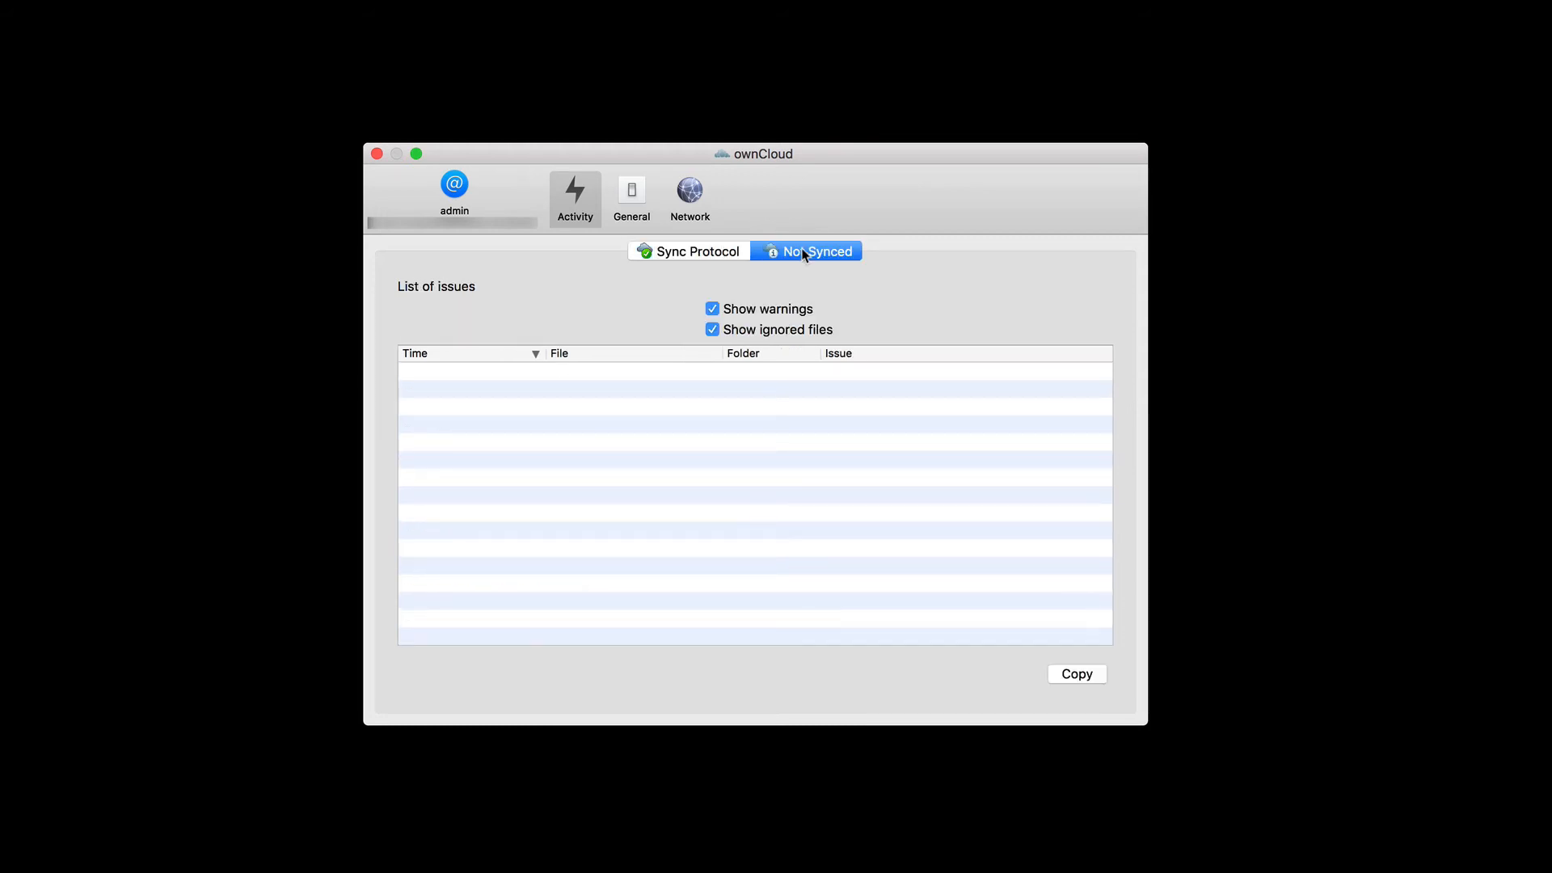
{"action": "left_click", "coordinate": [683, 254]}
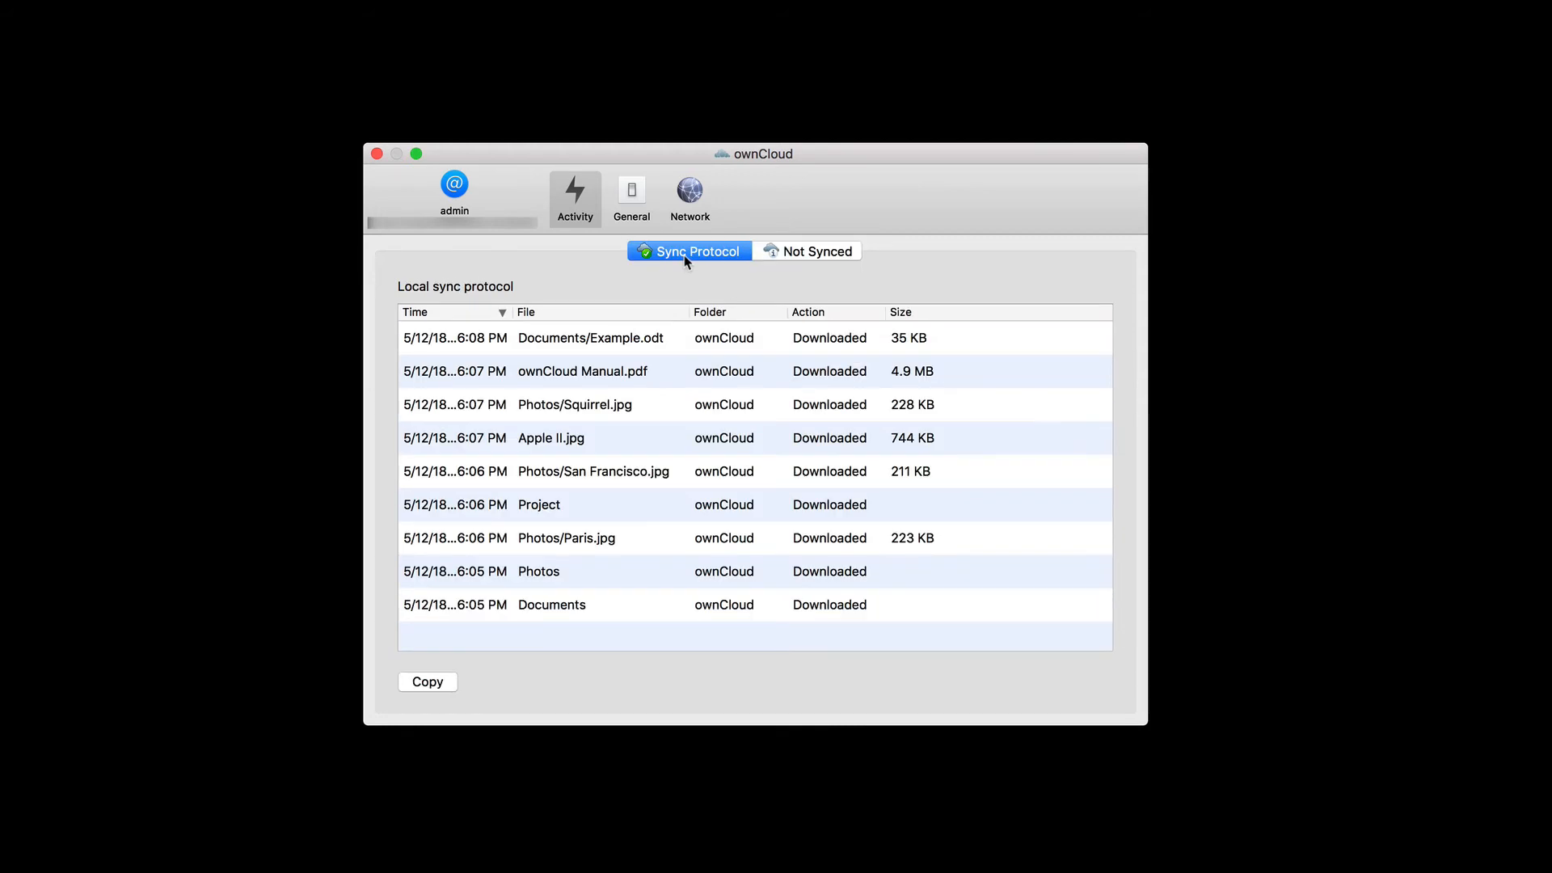
Step: Review the client's general settings and its proxy and bandwidth settings
{"action": "left_click", "coordinate": [633, 198]}
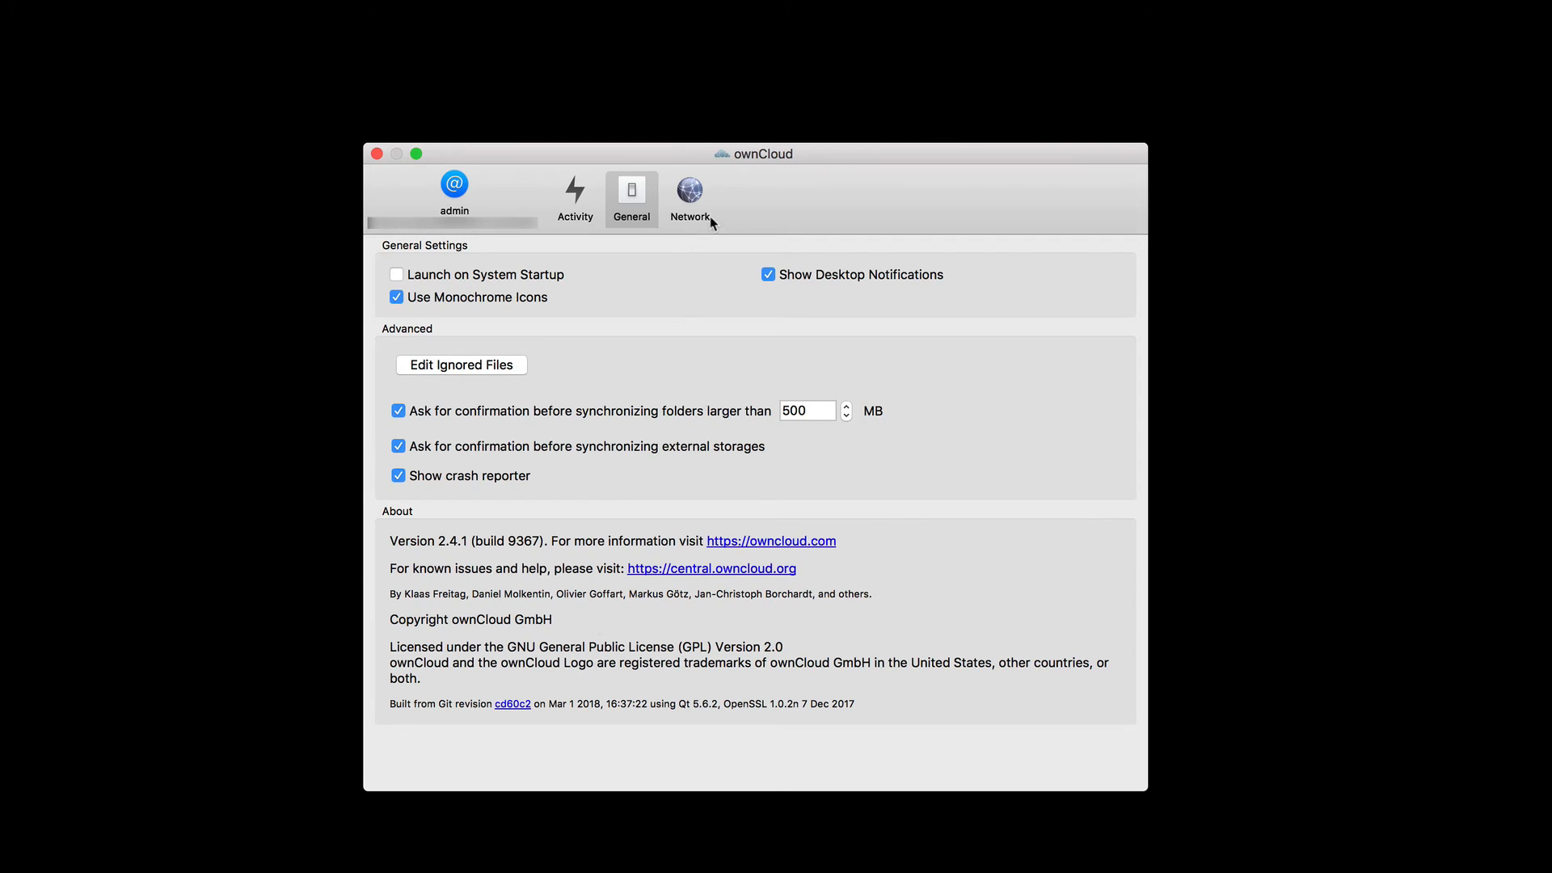
{"action": "left_click", "coordinate": [691, 194]}
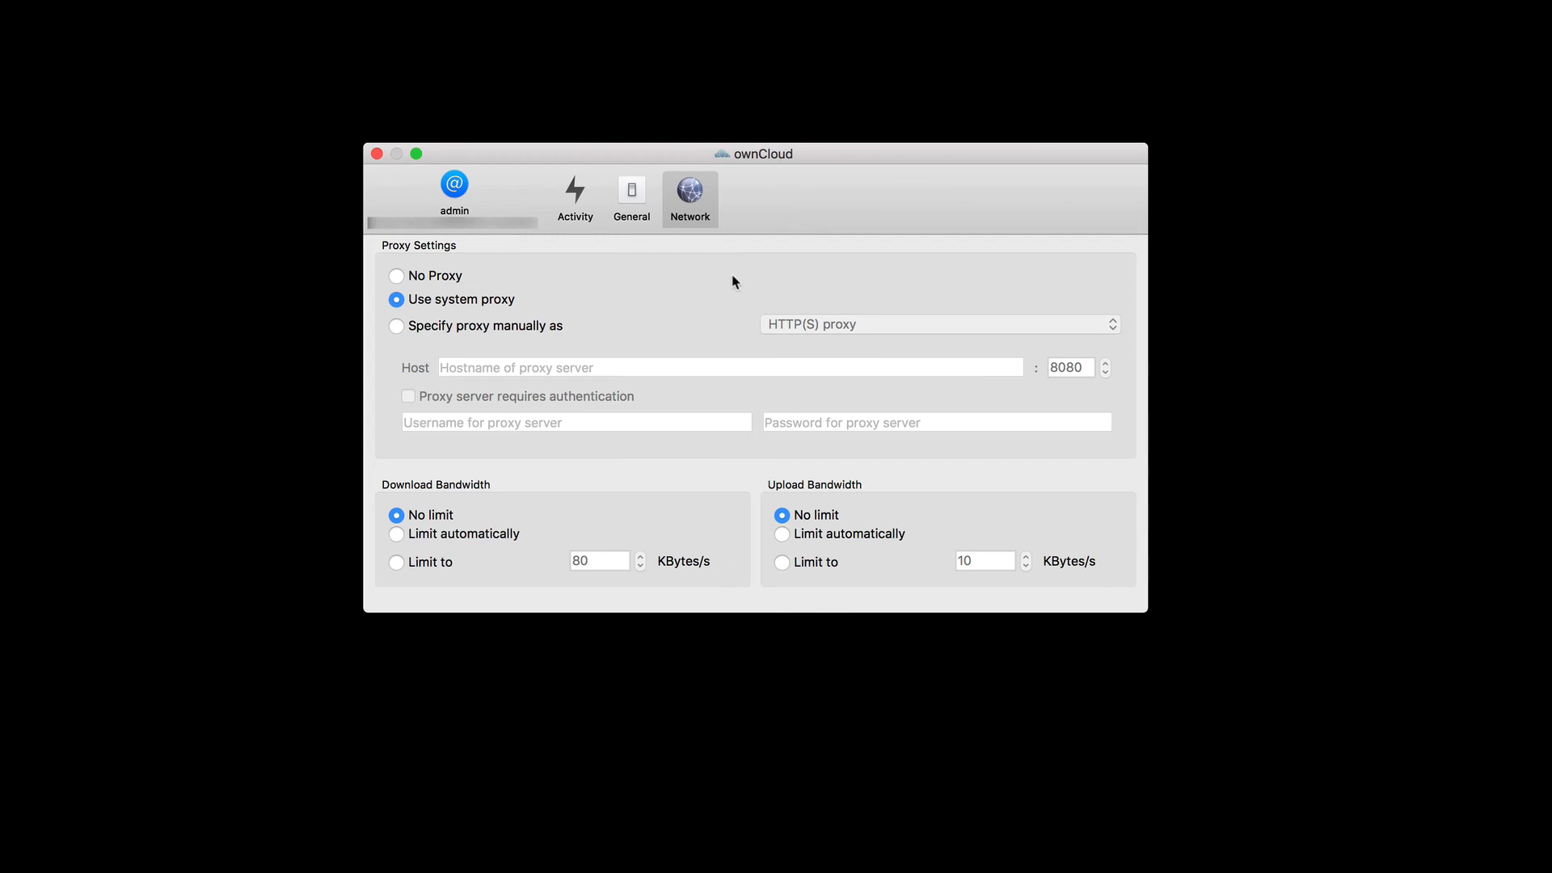
Step: Open the local ownCloud folder from the account's sync connection and move its Finder window fully into view
{"action": "left_click", "coordinate": [455, 190]}
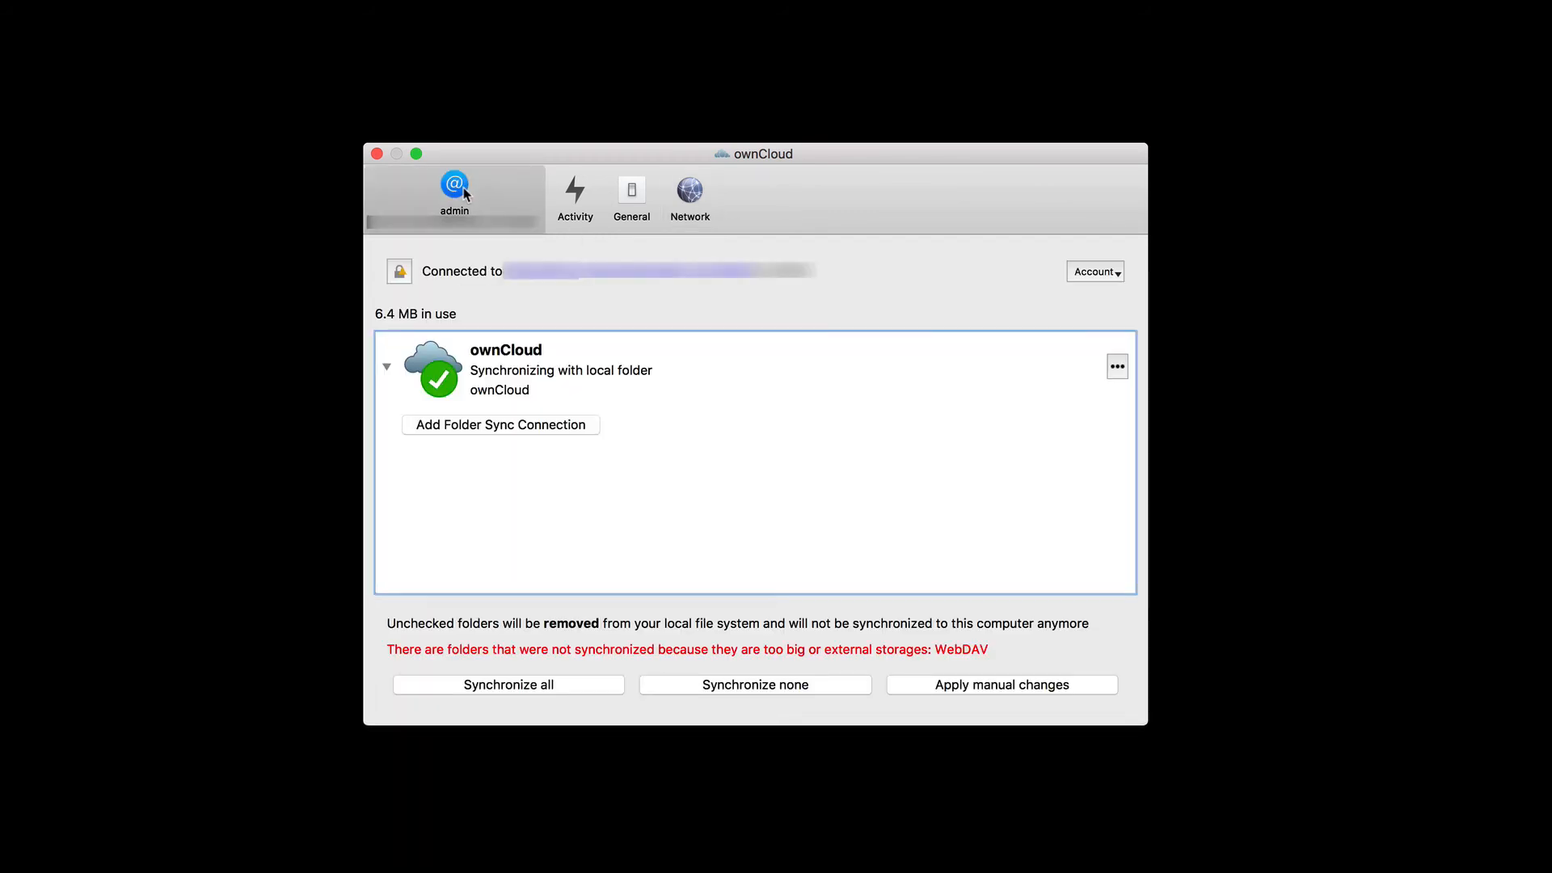
{"action": "left_click", "coordinate": [1117, 368]}
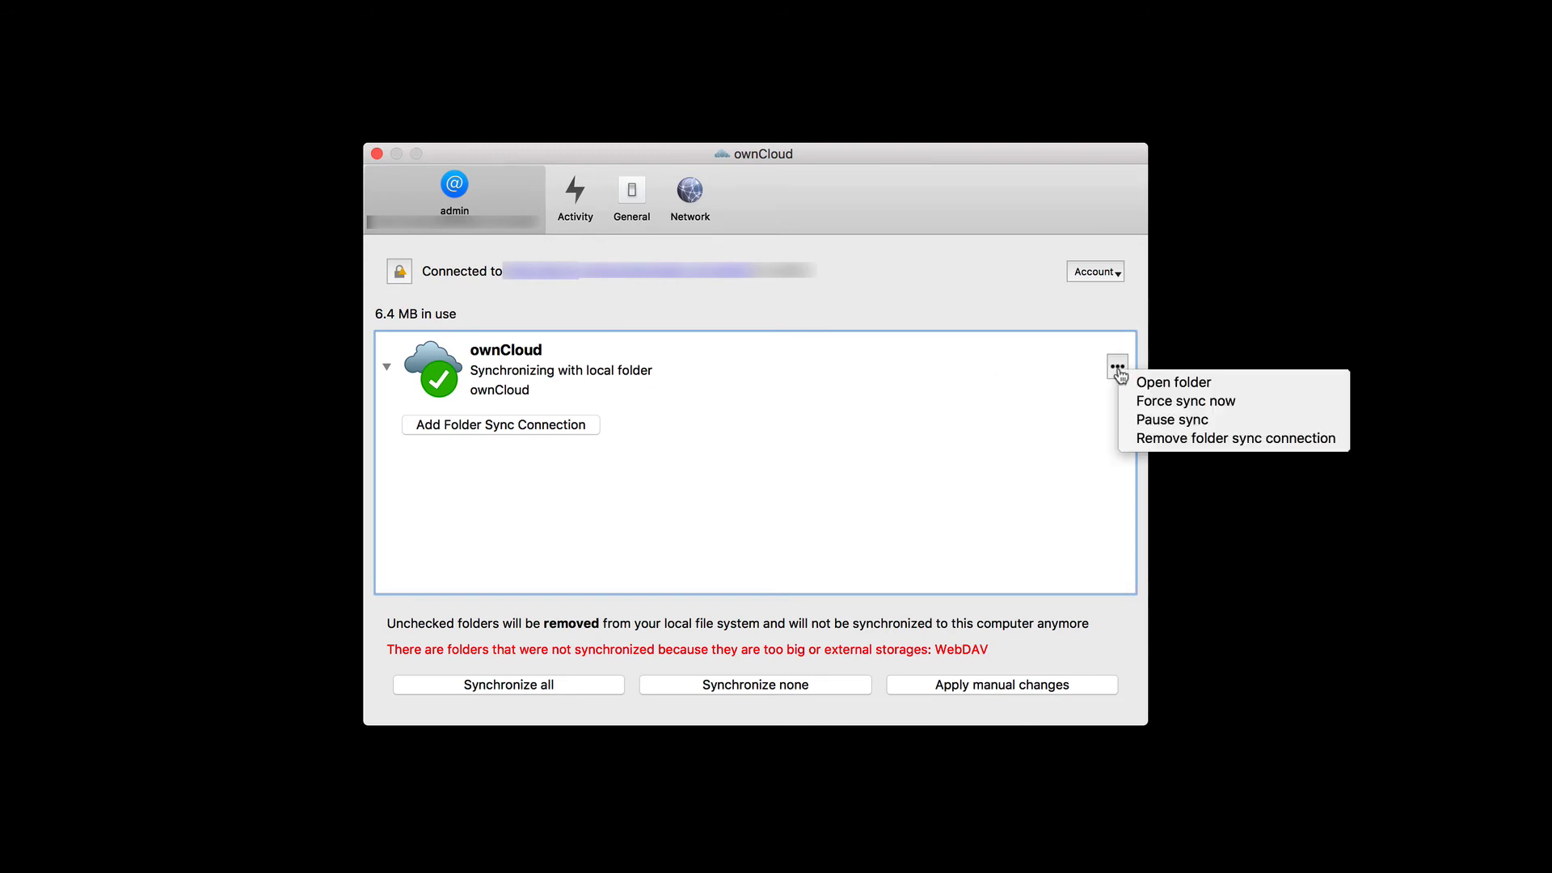
{"action": "left_click", "coordinate": [1133, 383]}
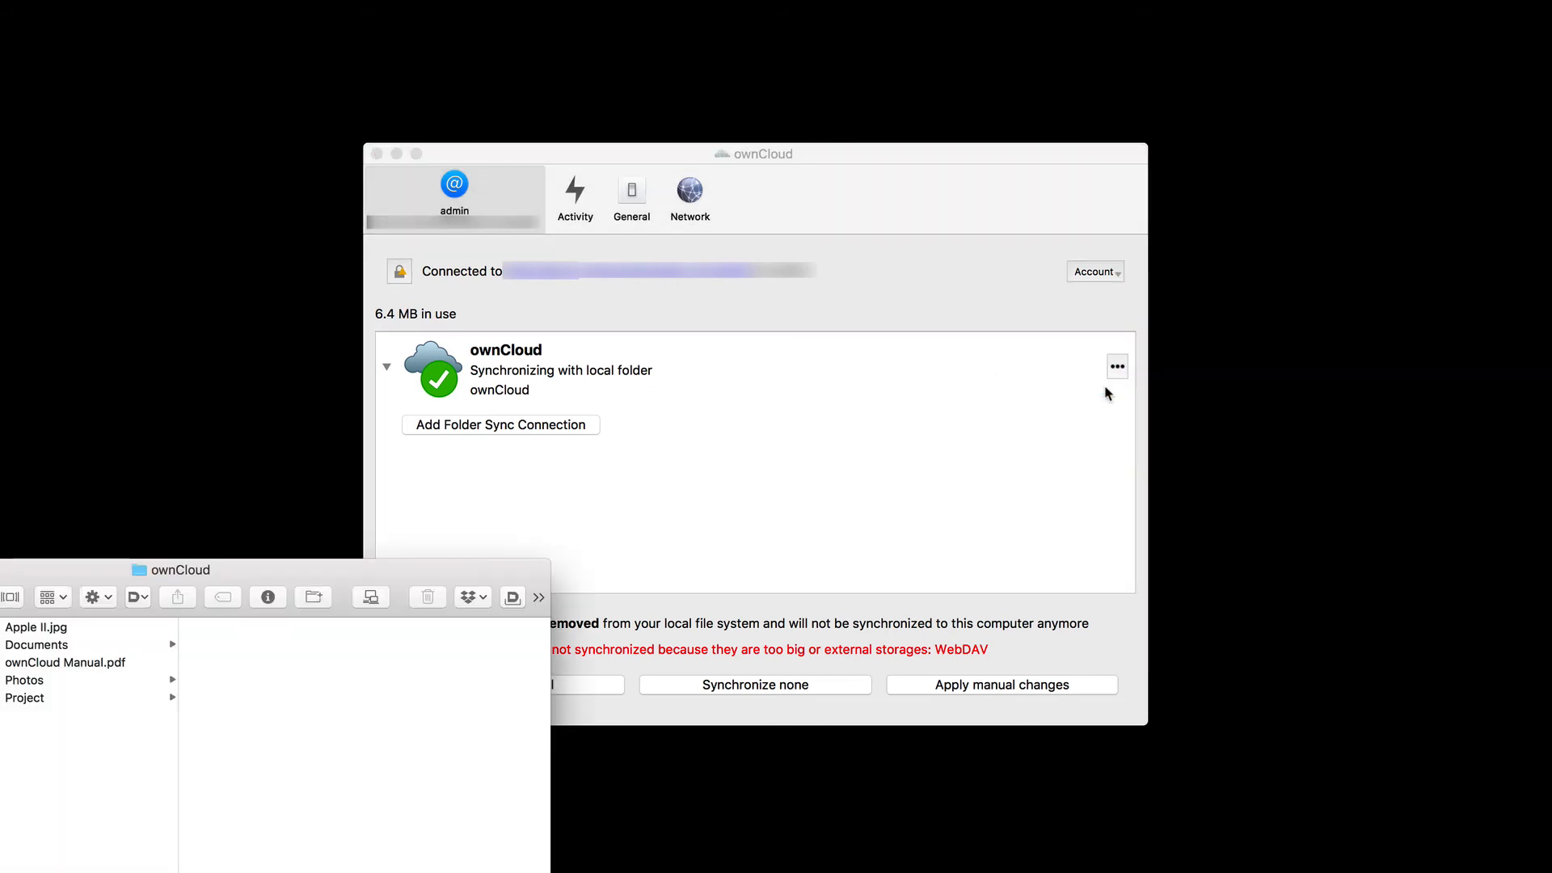
{"action": "left_click_drag", "start_coordinate": [393, 575], "coordinate": [968, 242]}
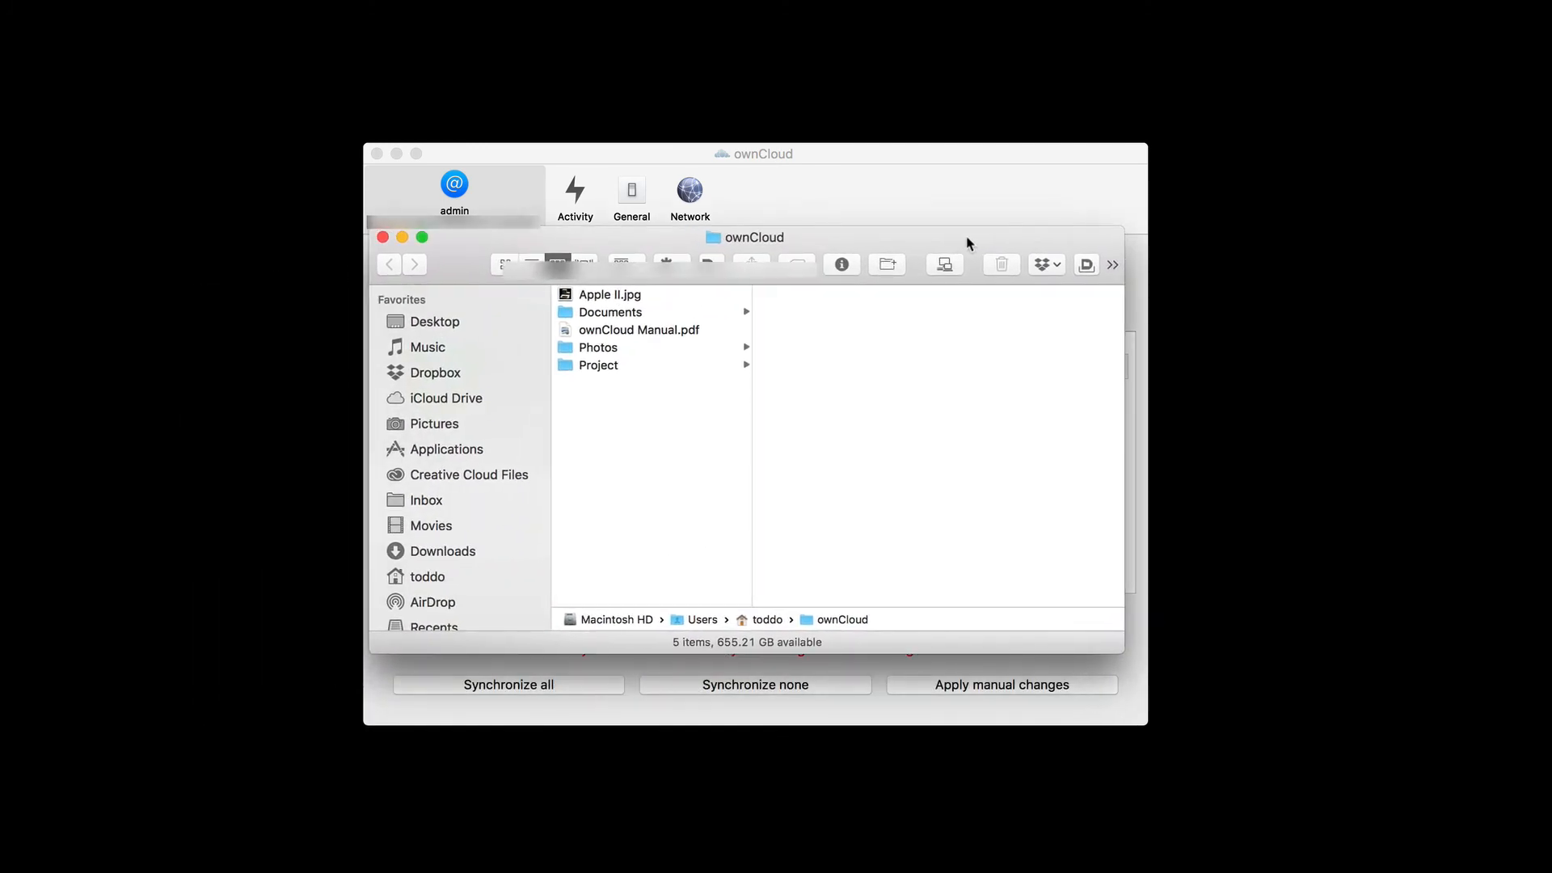
Step: Look through the synced Apple II.jpg file and the Documents, Photos and Project folders, and close the Finder window
{"action": "left_click", "coordinate": [606, 297]}
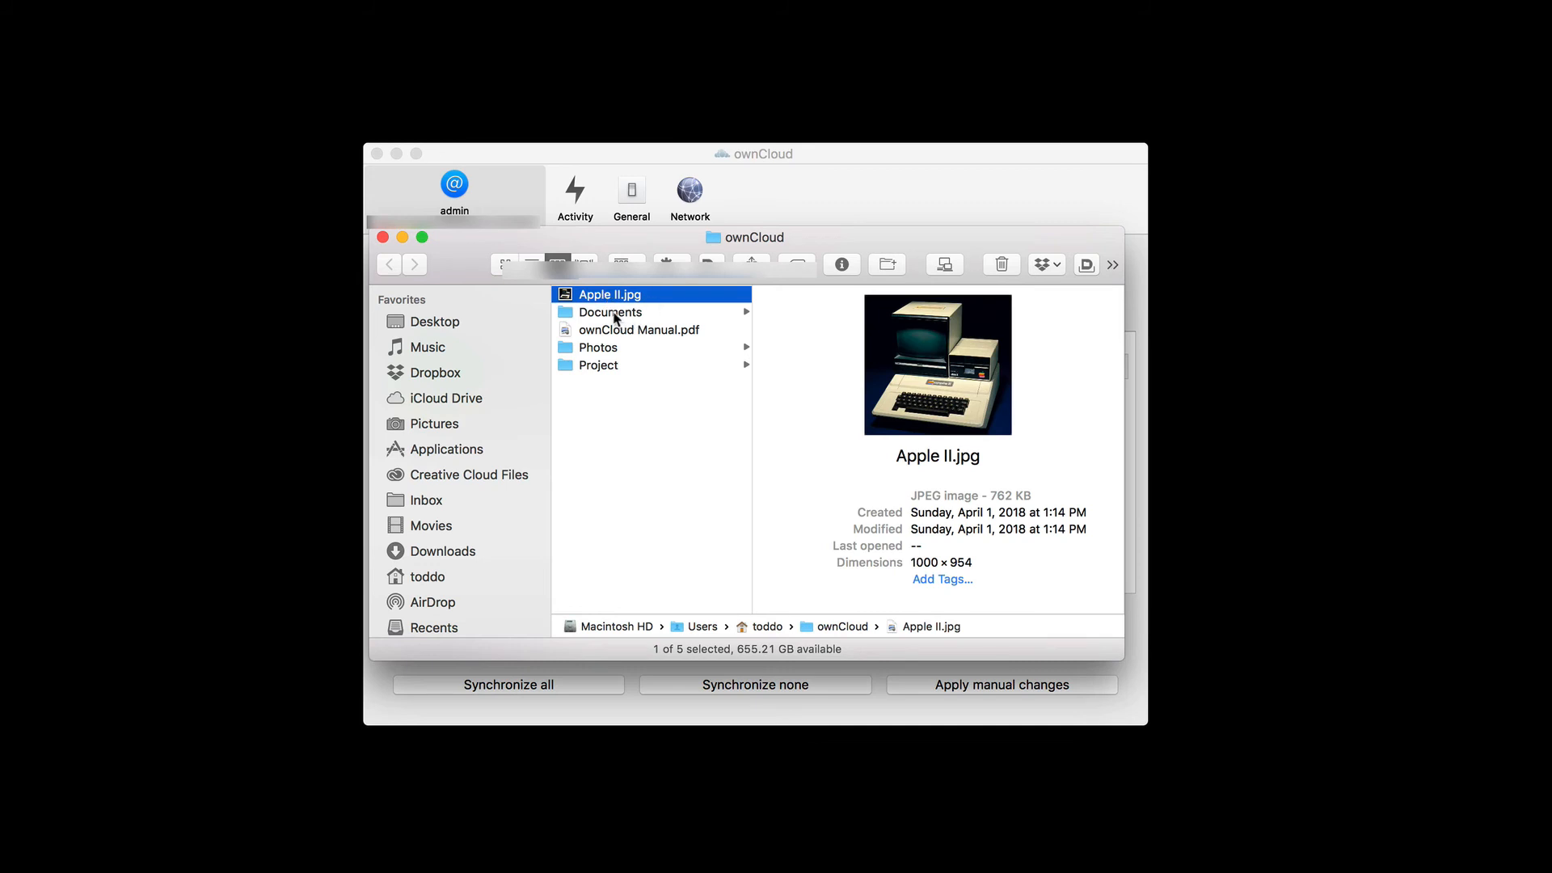
{"action": "left_click", "coordinate": [613, 313]}
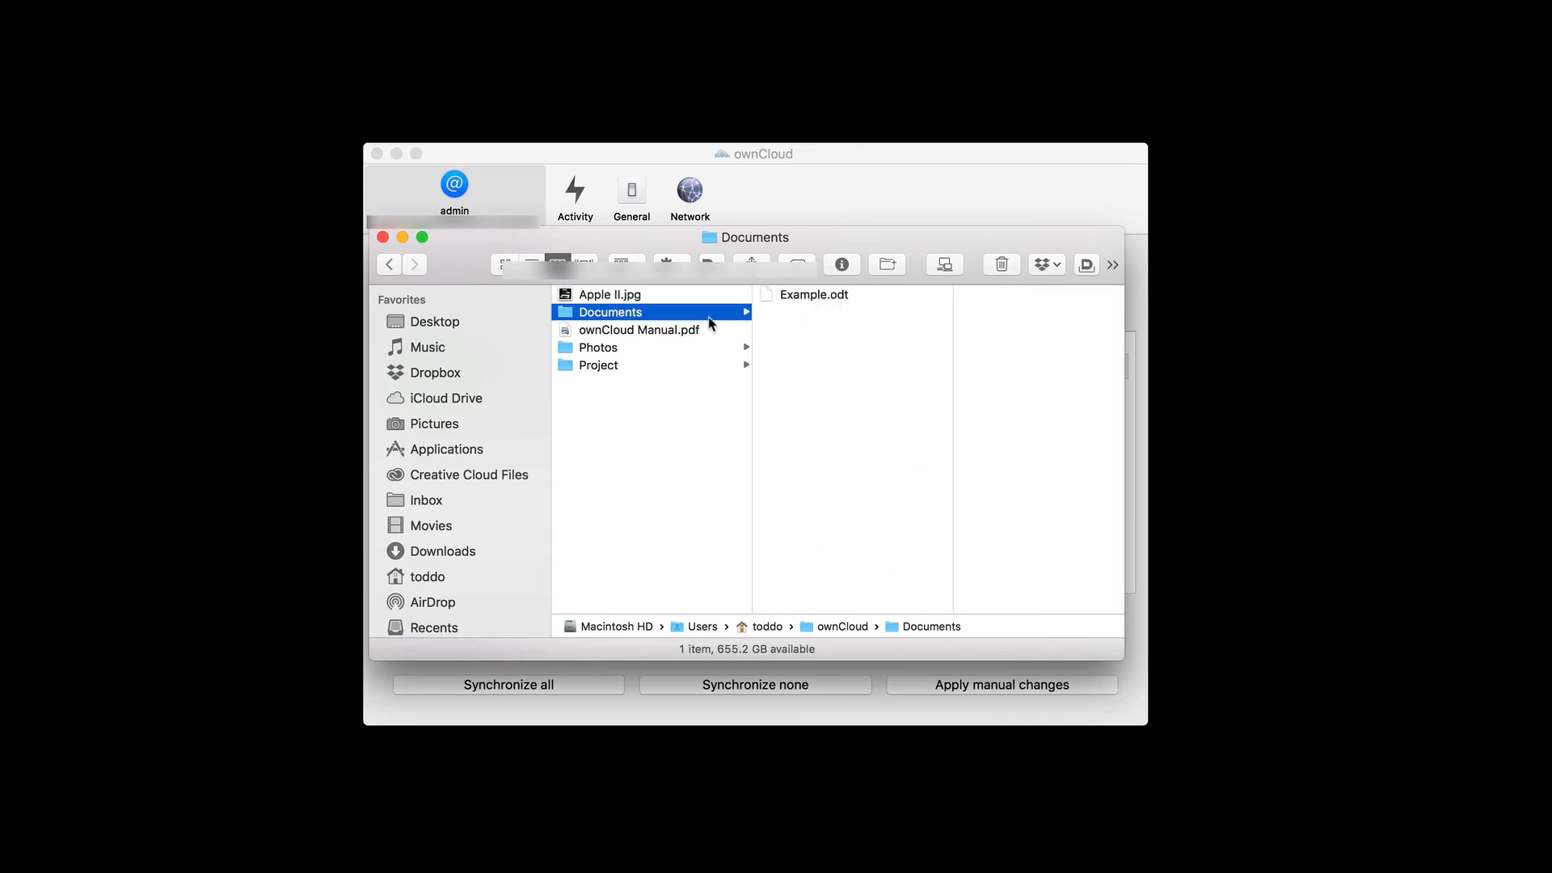
{"action": "left_click", "coordinate": [606, 349]}
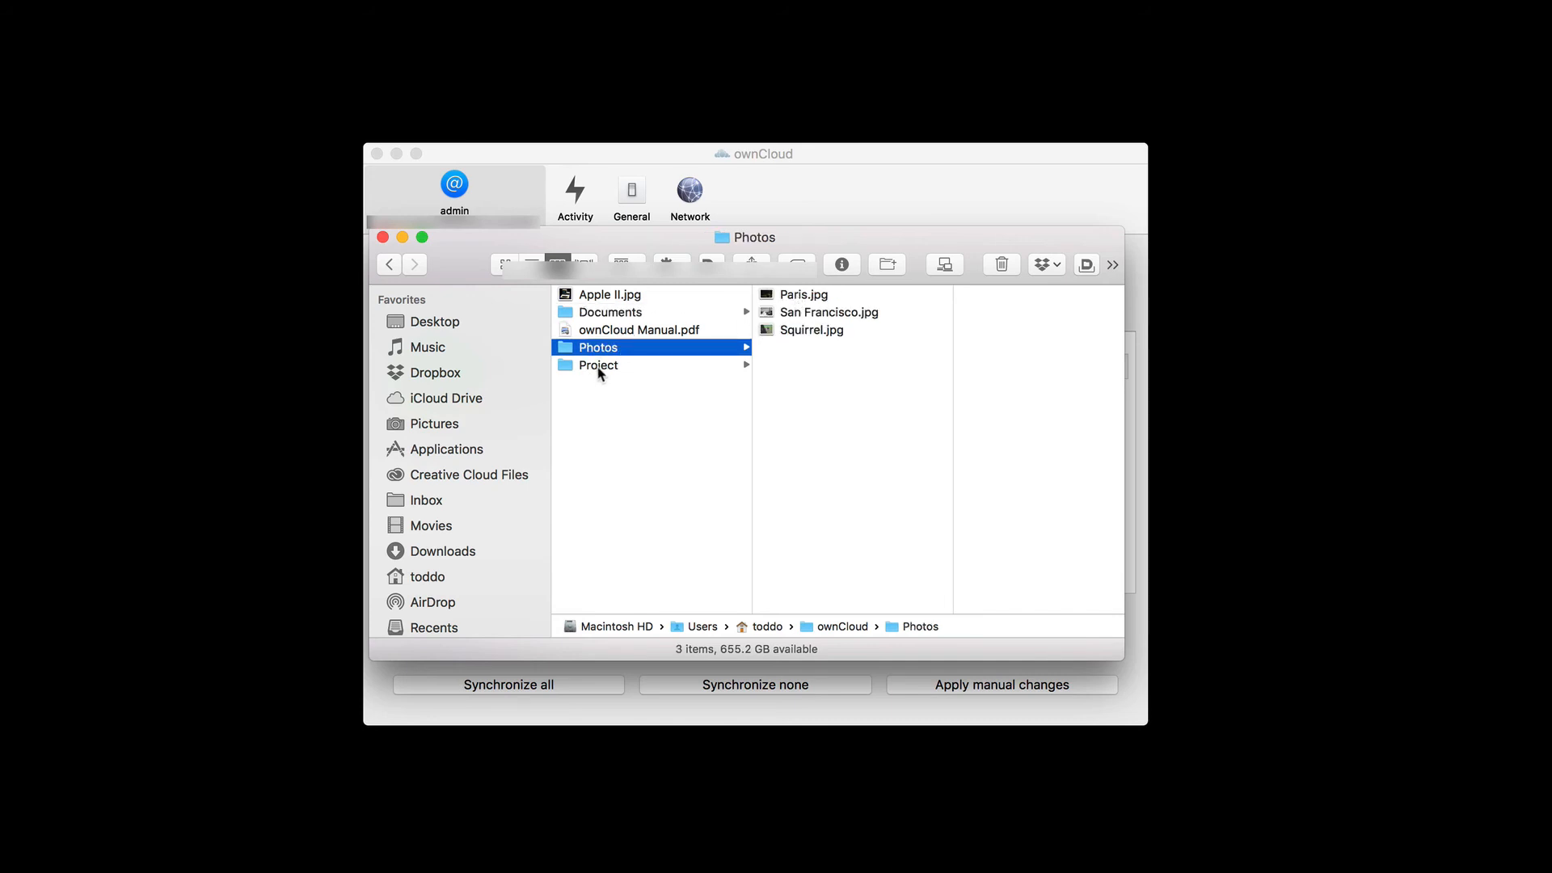
{"action": "left_click", "coordinate": [598, 367]}
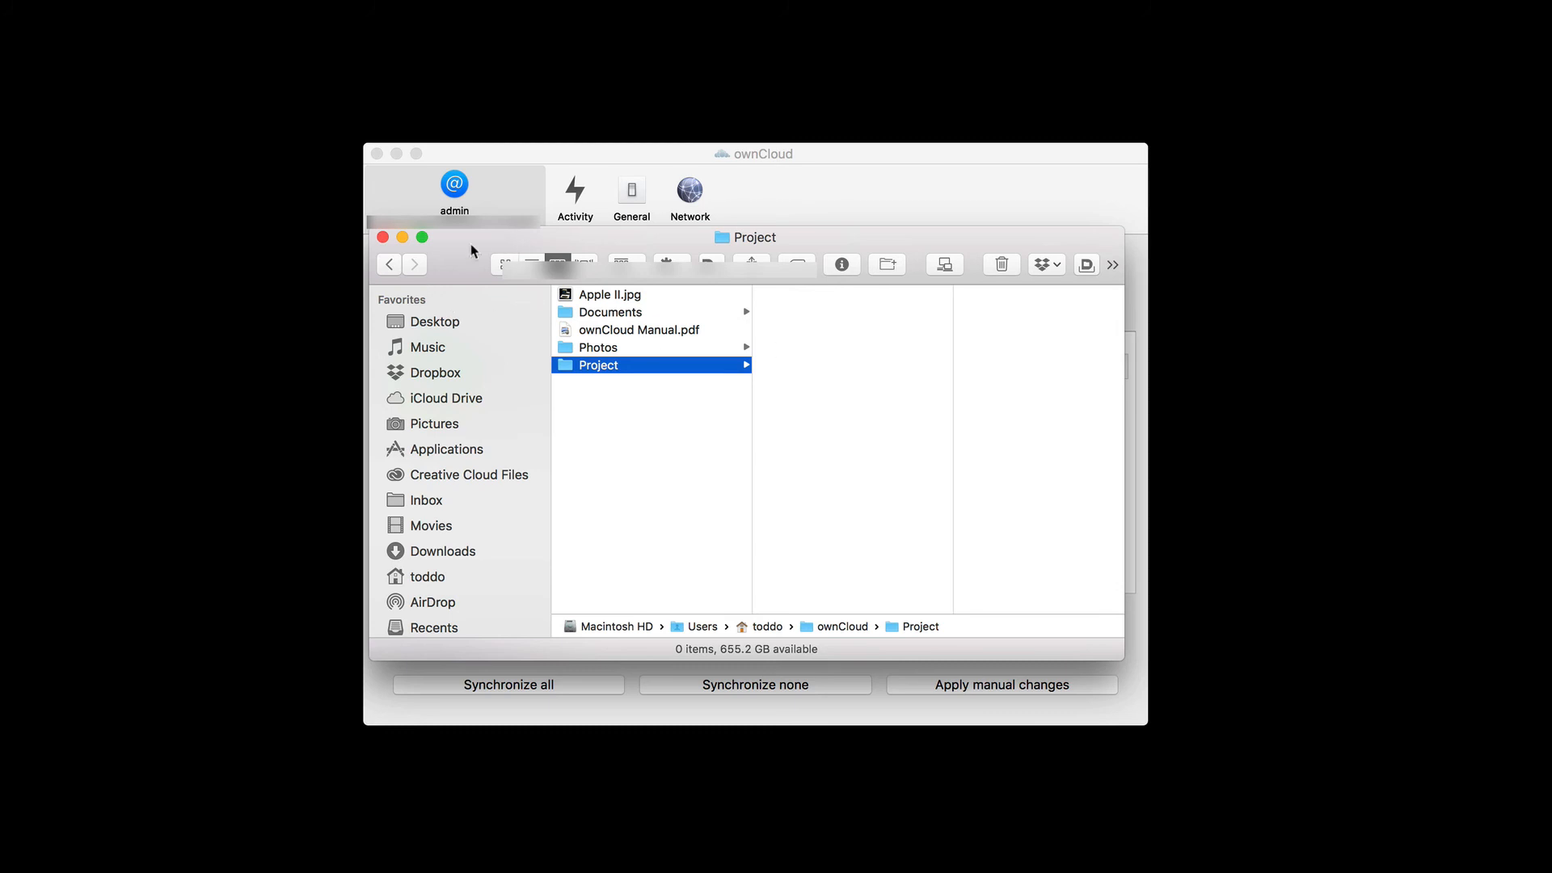
{"action": "left_click", "coordinate": [382, 237]}
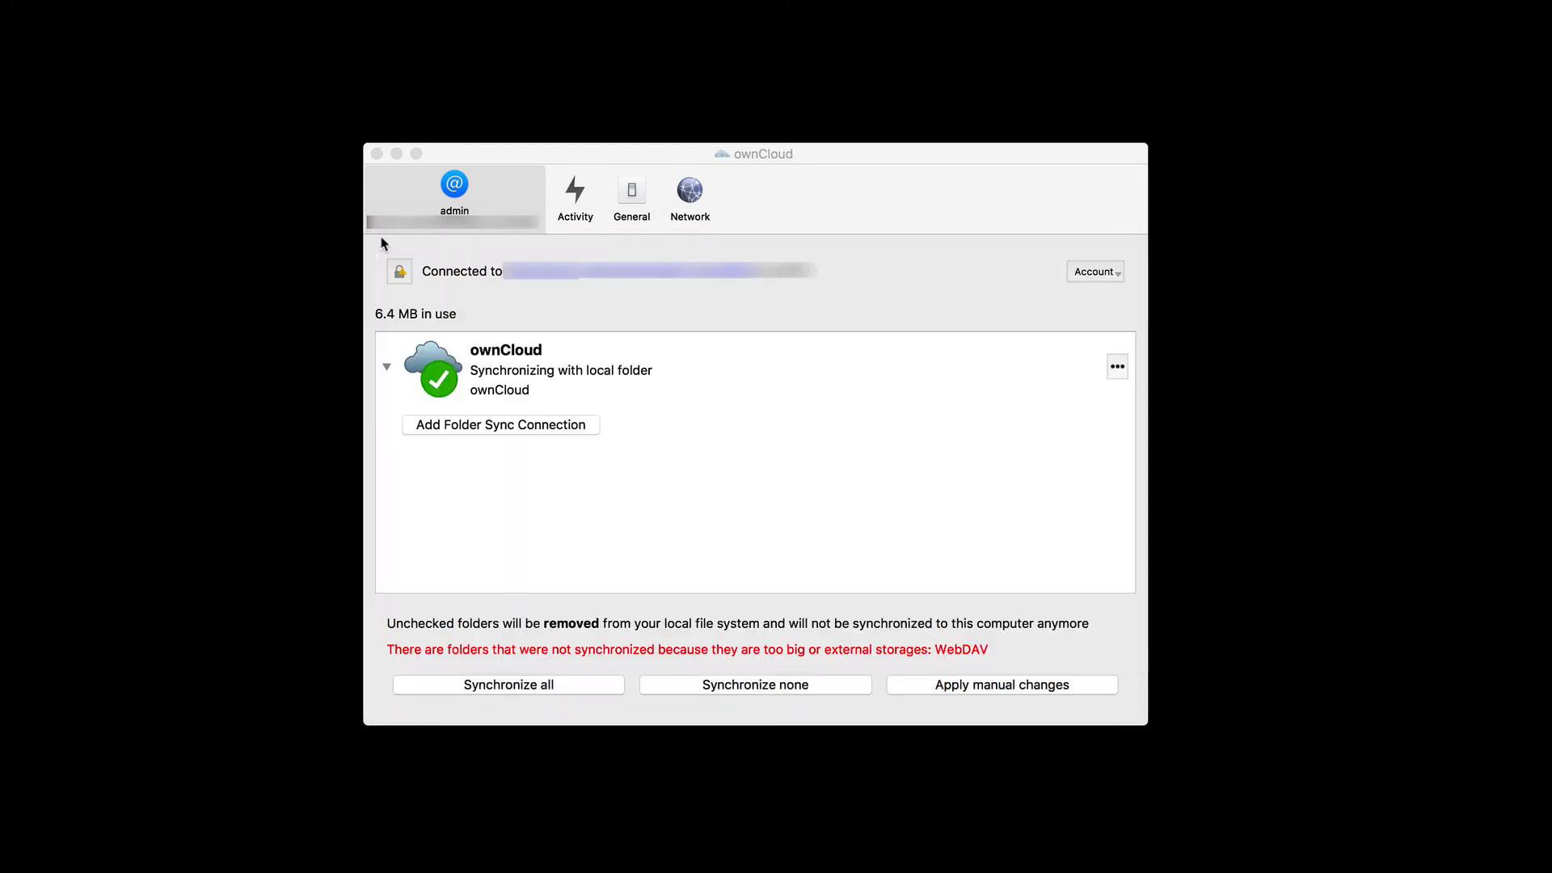
Step: Bring the ownCloud settings window to the front and review the client's menu bar options without choosing any
{"action": "left_click", "coordinate": [647, 157]}
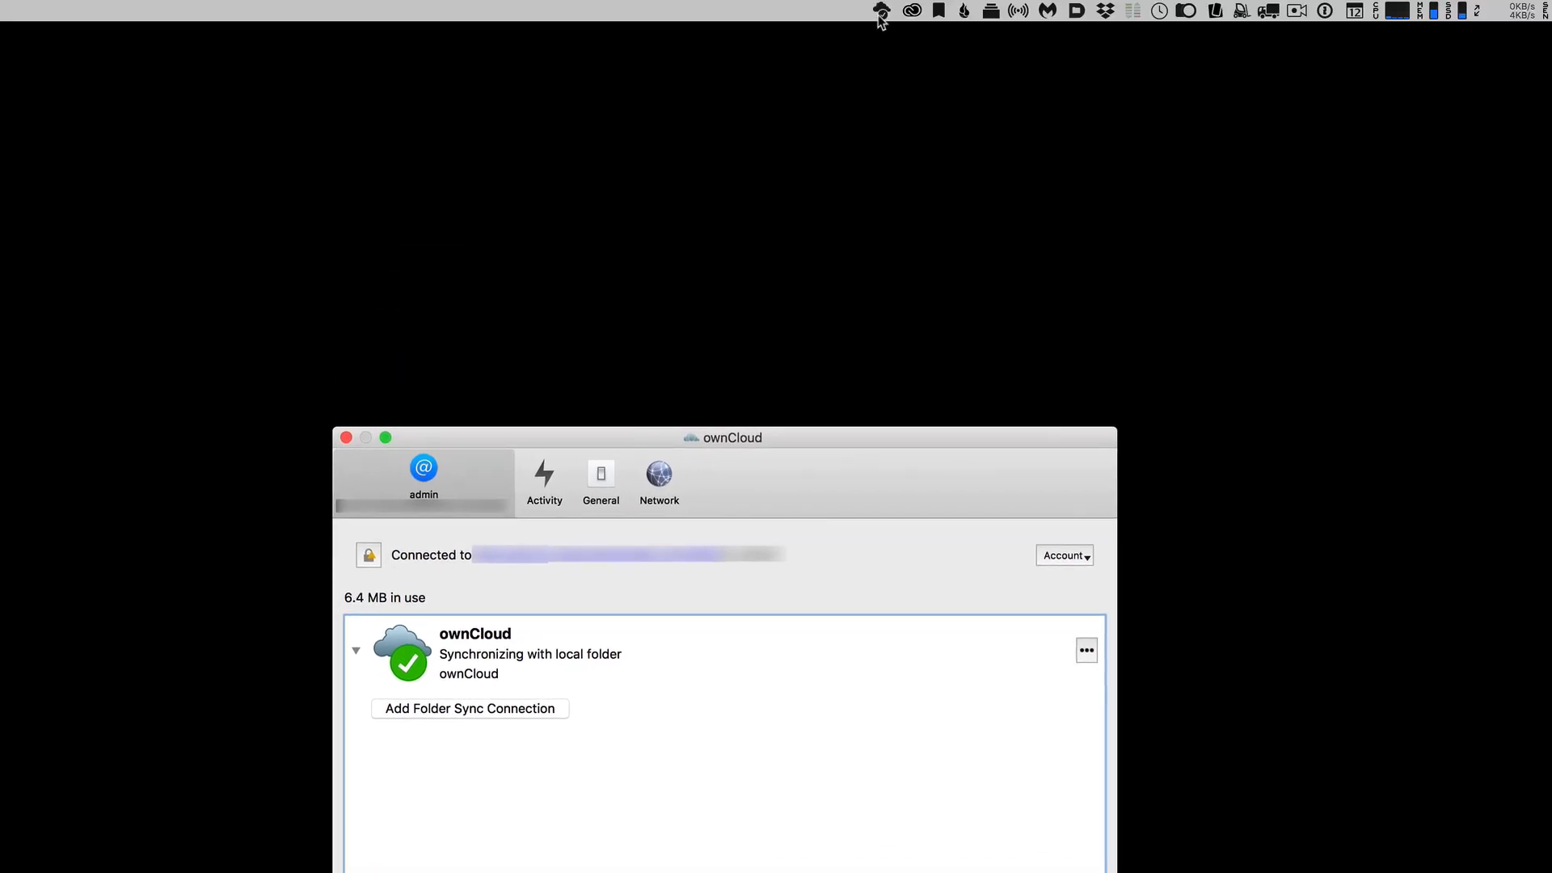
{"action": "left_click", "coordinate": [881, 12]}
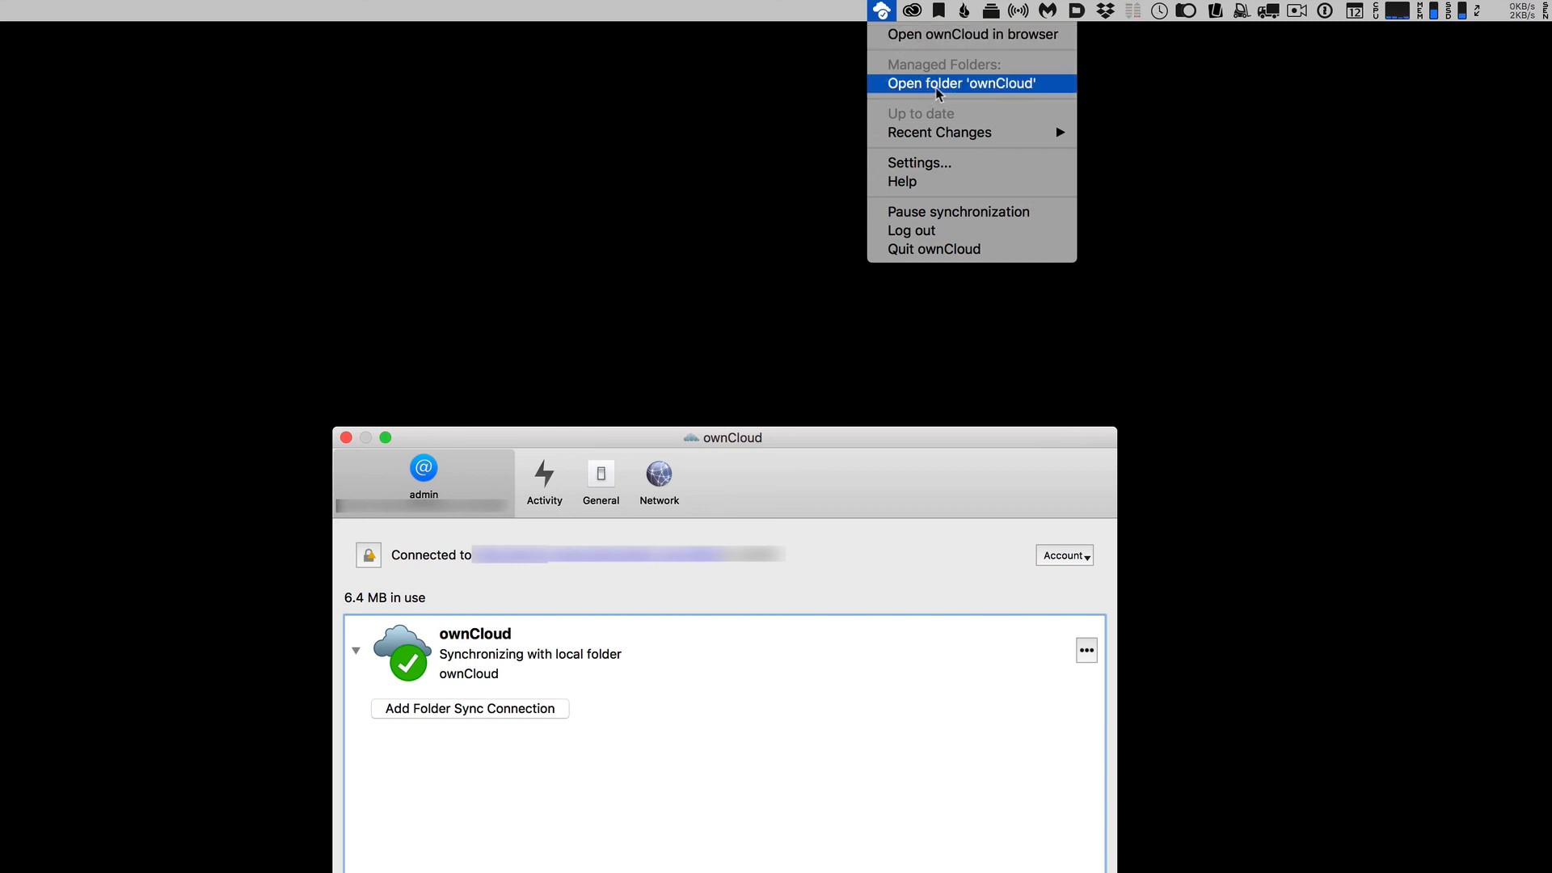
{"action": "mouse_move", "coordinate": [940, 137]}
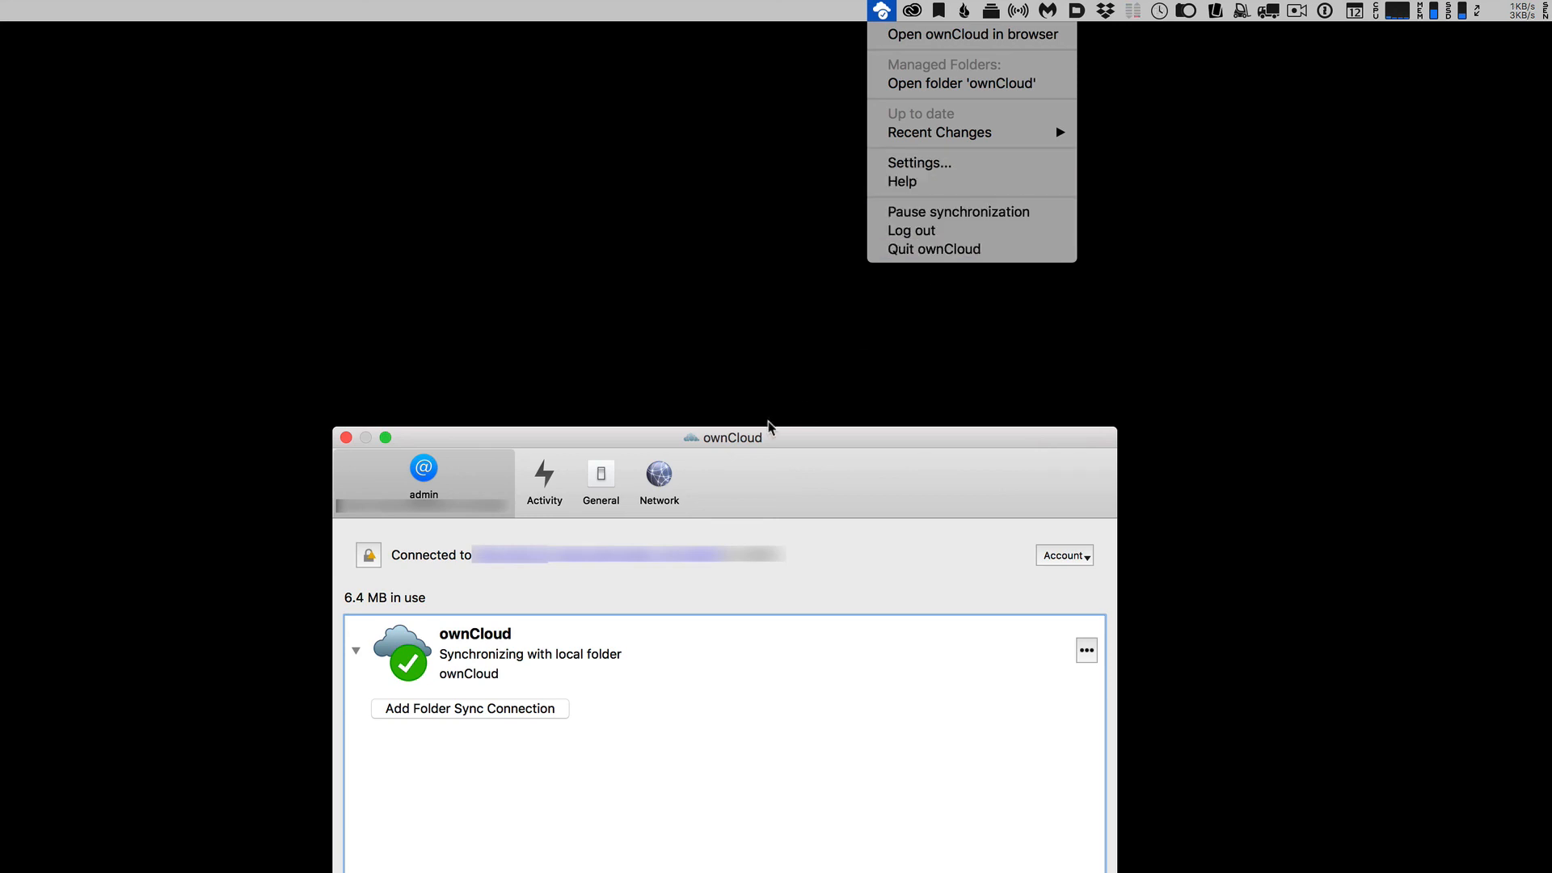
{"action": "left_click", "coordinate": [805, 439]}
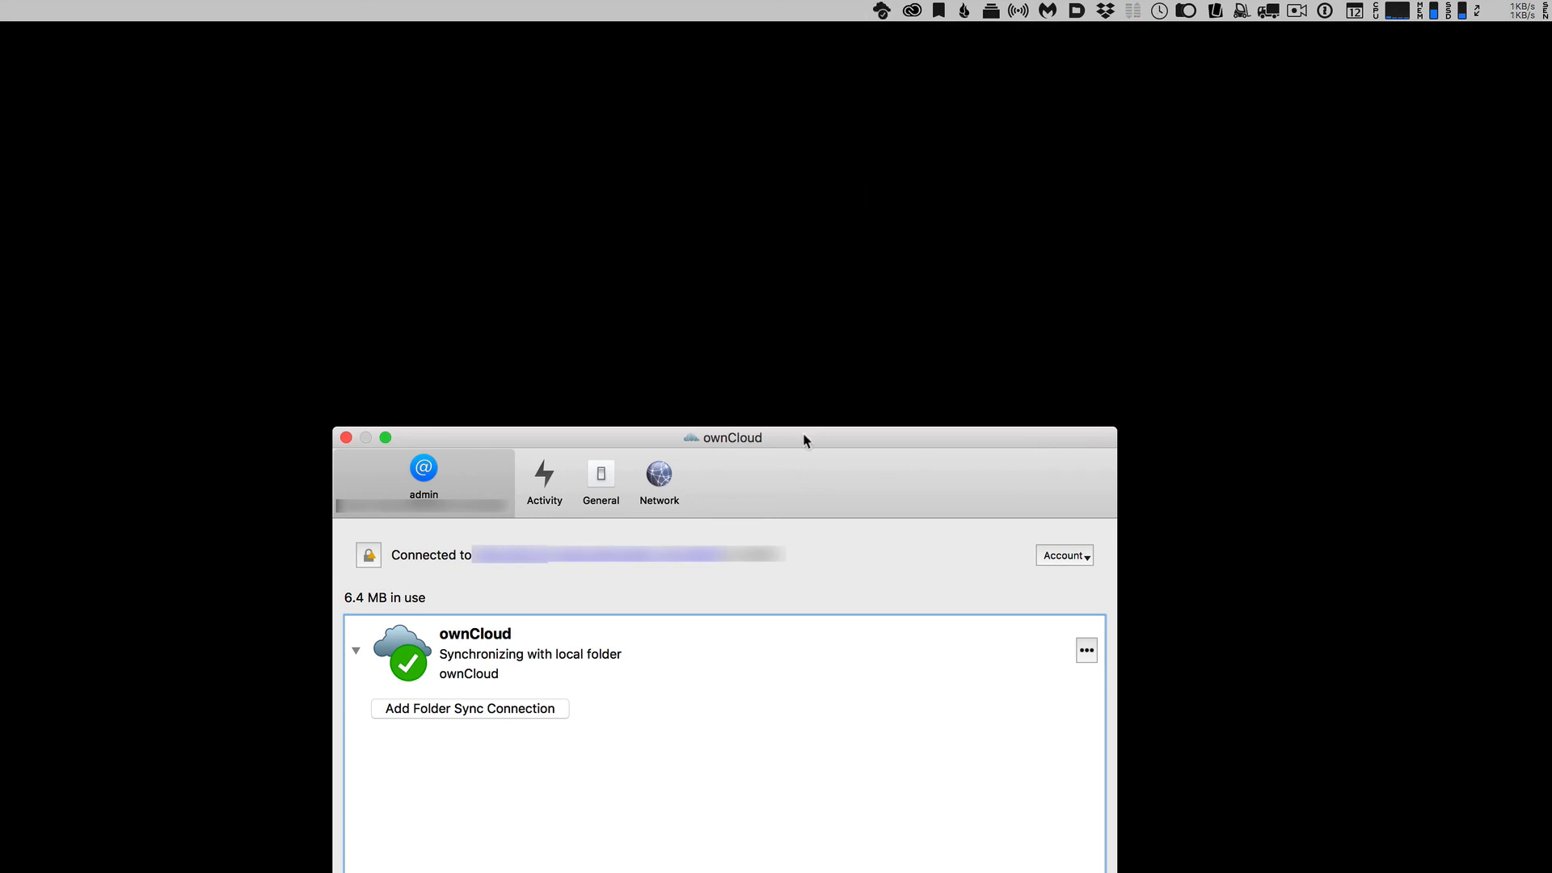